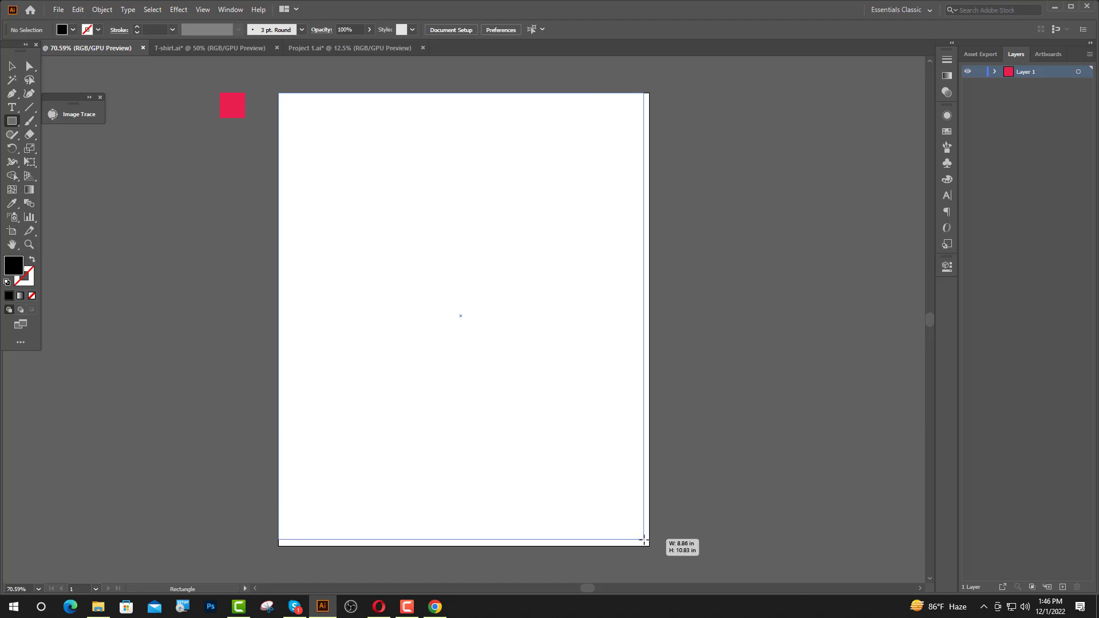
# - Deselect the black background rectangle and lock it in Layer 1
pyautogui.click(10, 69)
pyautogui.click(897, 112)
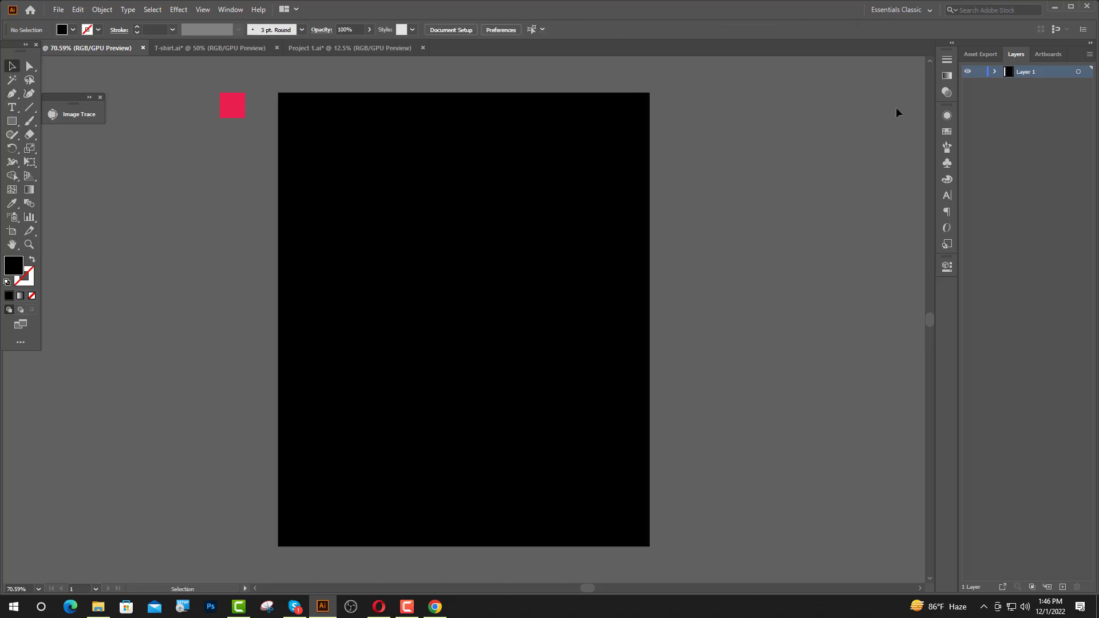
pyautogui.click(995, 71)
# - Show the rulers and place two vertical guides on the artboard at about 2.3 in and 6.7 in
pyautogui.hotkey('ctrl', 'r')
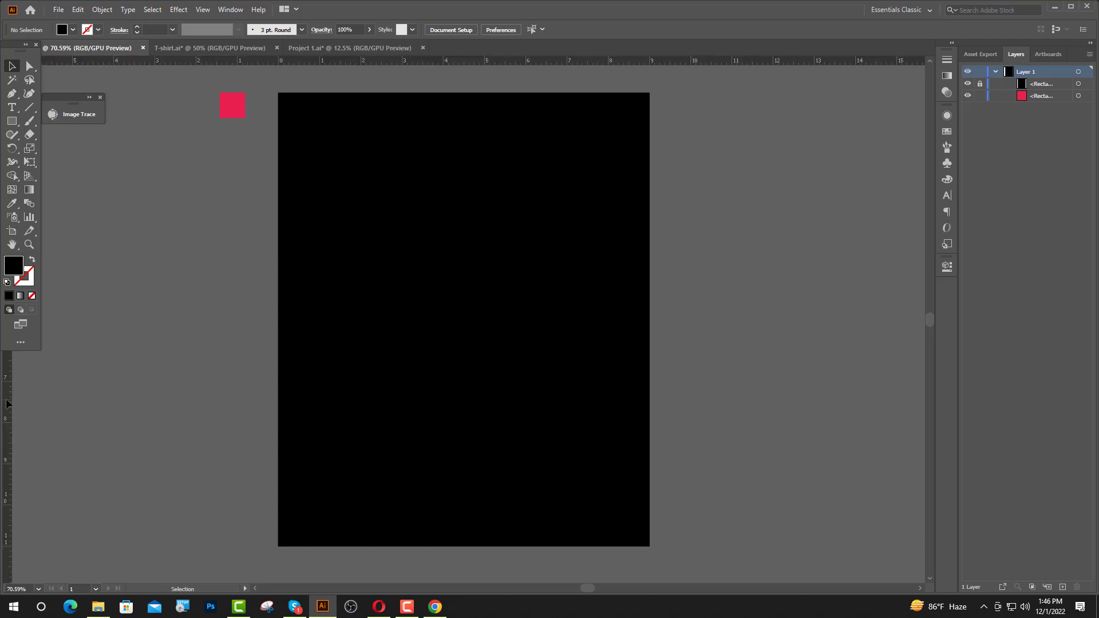
pyautogui.moveTo(258, 417); pyautogui.dragTo(554, 446)
pyautogui.click(510, 167)
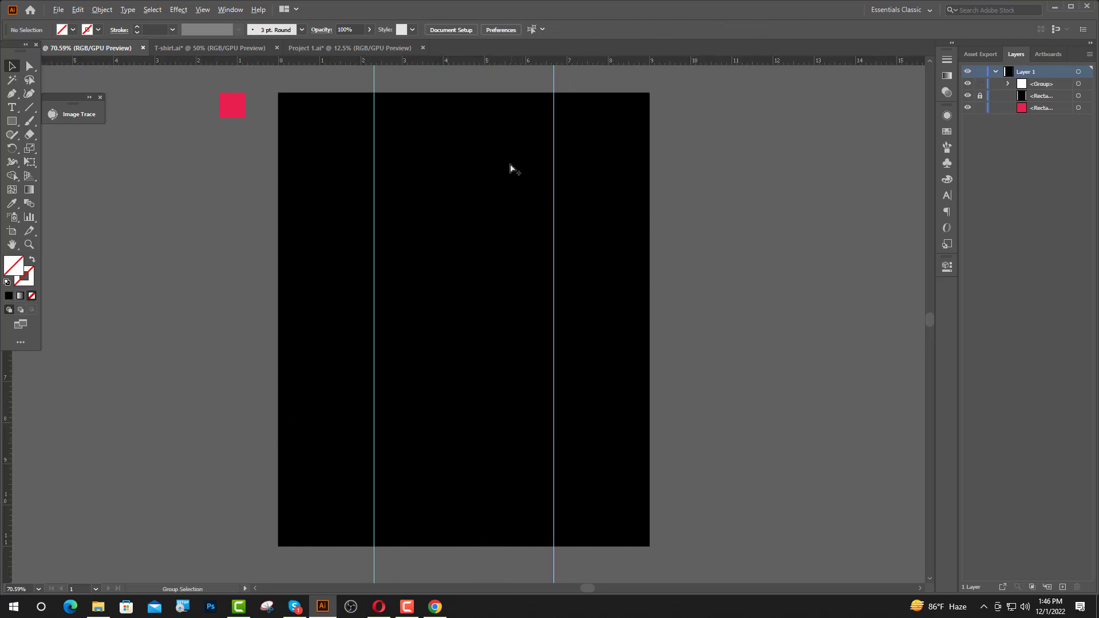
# - Add the text "MA" in Poppins Bold, starting at the first vertical guide
pyautogui.hotkey('ctrl', '1')
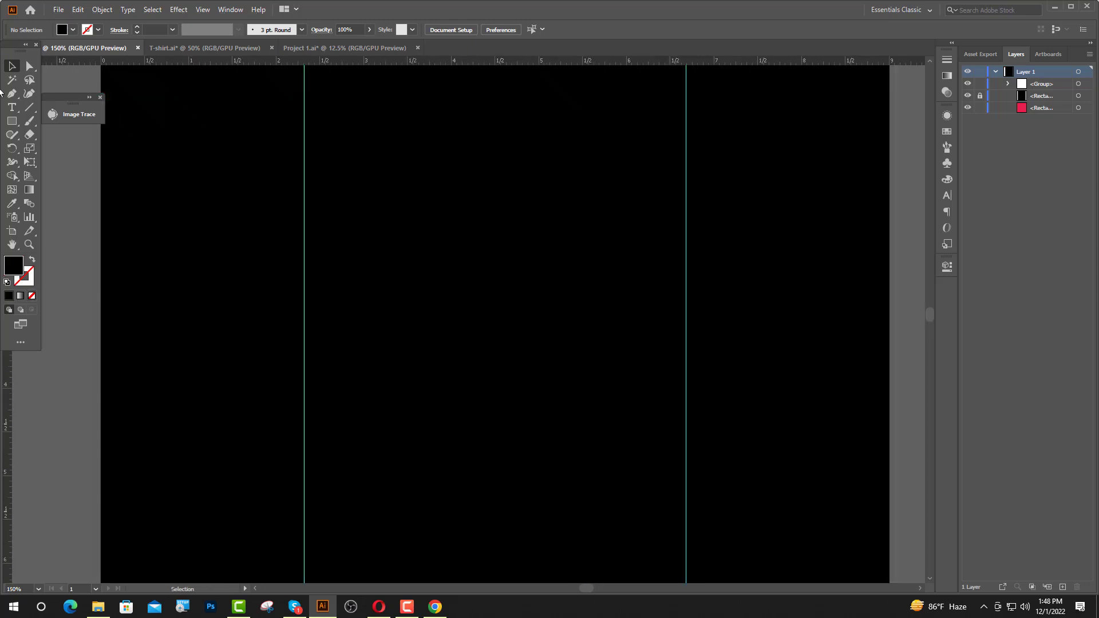
pyautogui.click(11, 108)
pyautogui.click(305, 232)
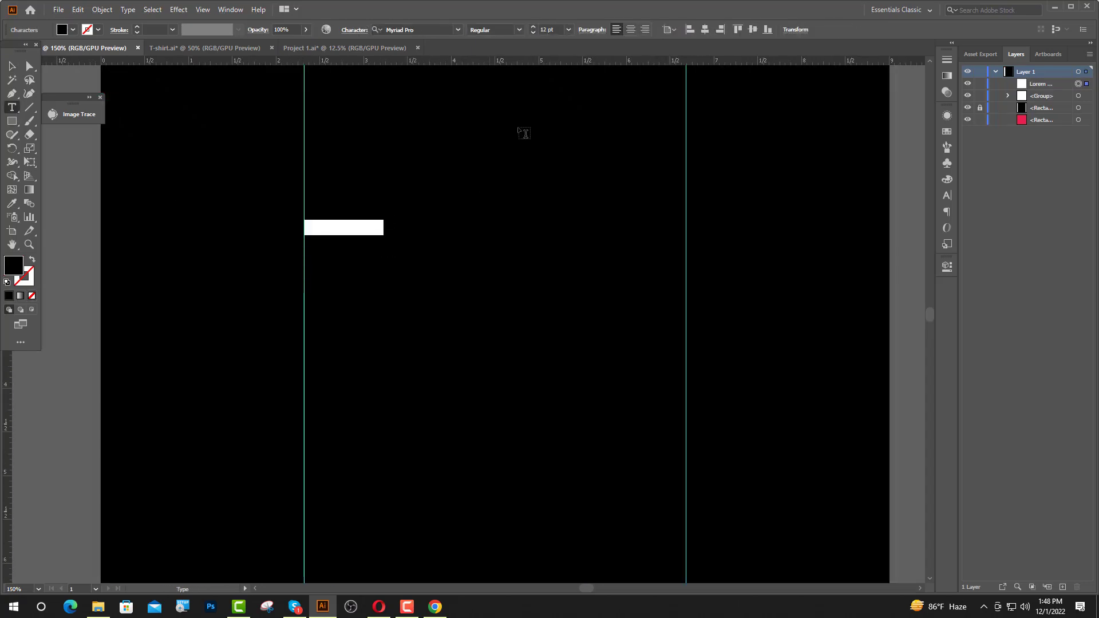
pyautogui.click(420, 28)
pyautogui.write('P')
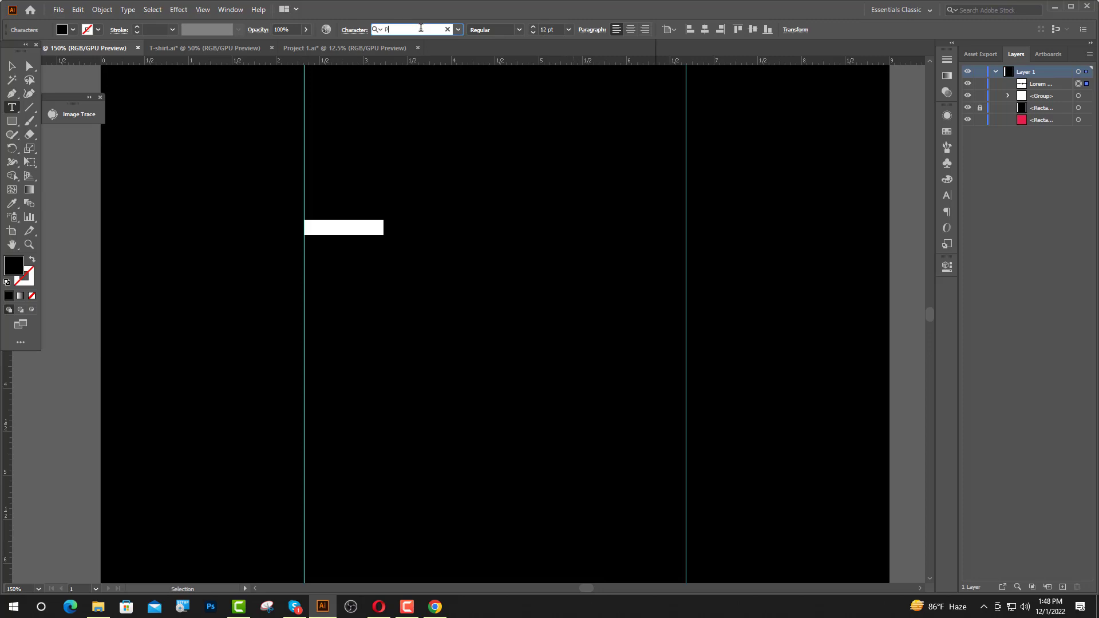
pyautogui.write('O')
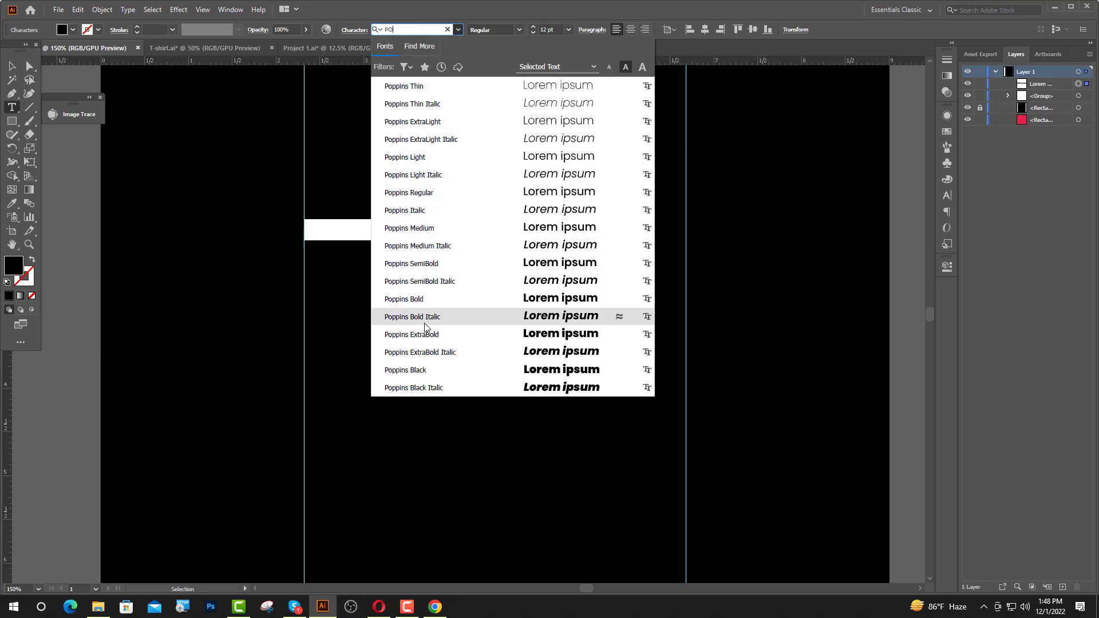
pyautogui.click(427, 302)
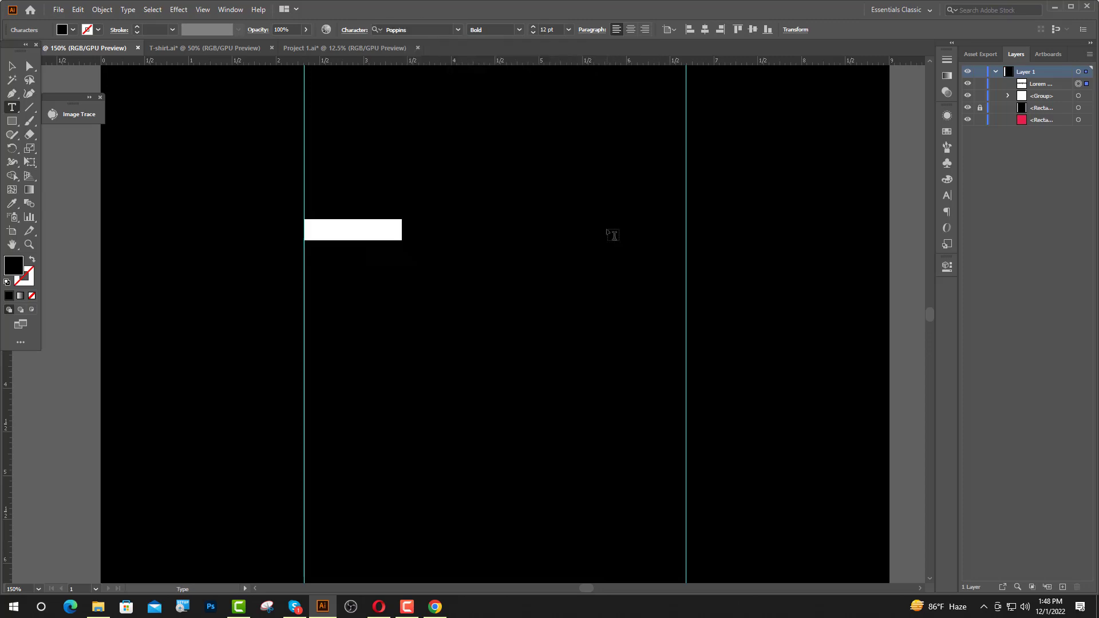
pyautogui.write('MA')
pyautogui.press('Escape')
# - Fill the MA text with white and scale it up to span the distance between the two guides
pyautogui.click(74, 29)
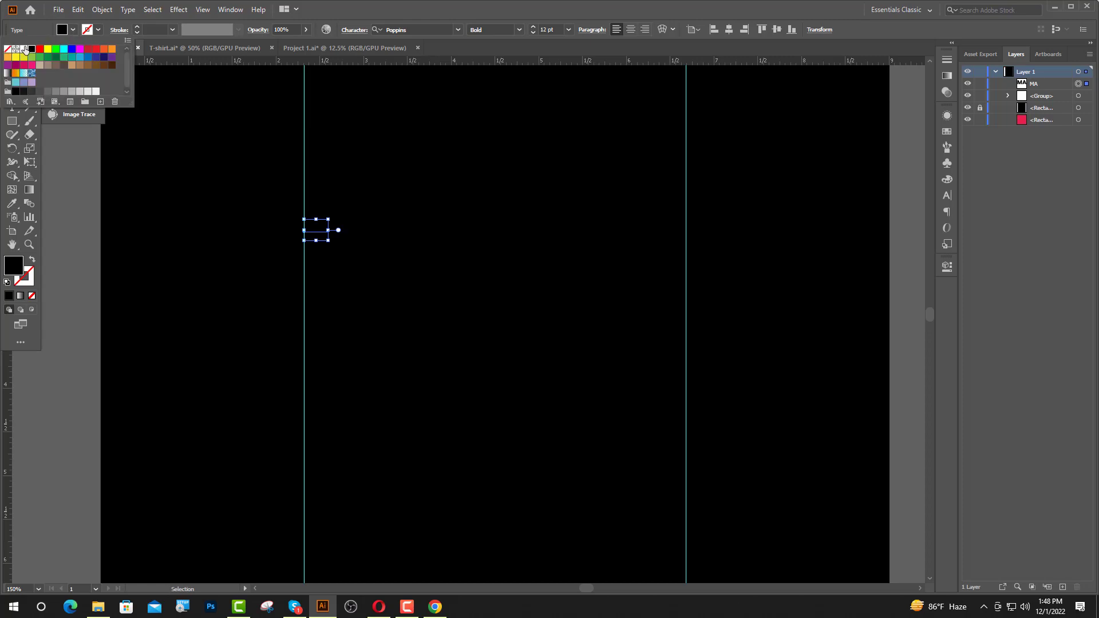
pyautogui.click(25, 49)
pyautogui.moveTo(330, 231); pyautogui.dragTo(674, 275)
# - Convert the MA text to outlines and stretch the lettering so its outer edges meet both guides
pyautogui.rightClick(653, 234)
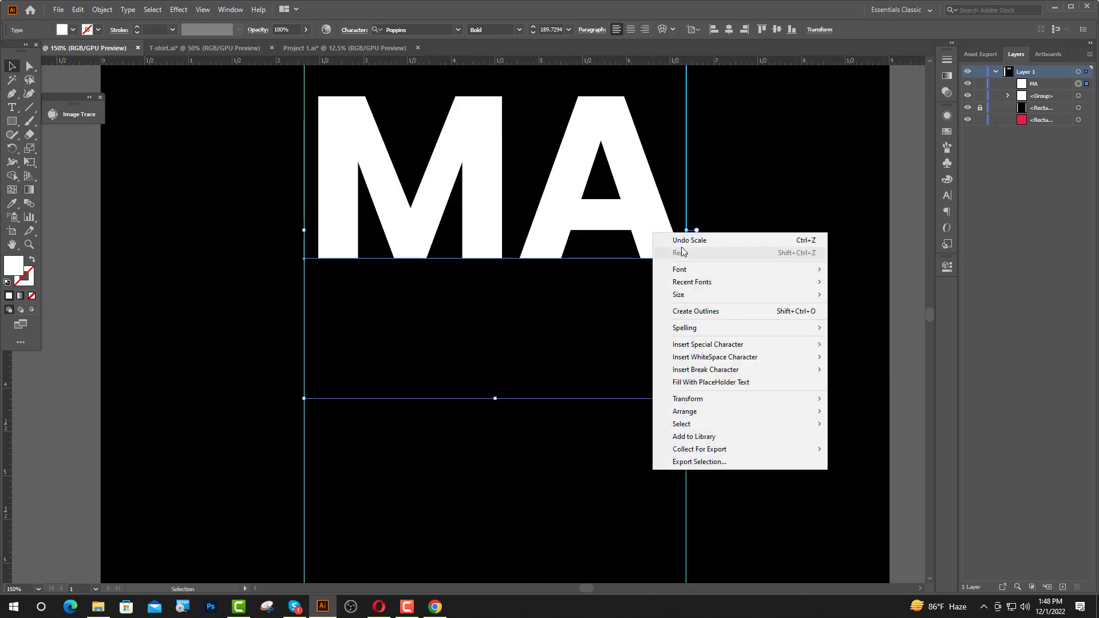
pyautogui.click(710, 309)
pyautogui.moveTo(319, 180); pyautogui.dragTo(304, 178)
pyautogui.moveTo(404, 211); pyautogui.dragTo(404, 256)
pyautogui.scroll(4, 707, 229)
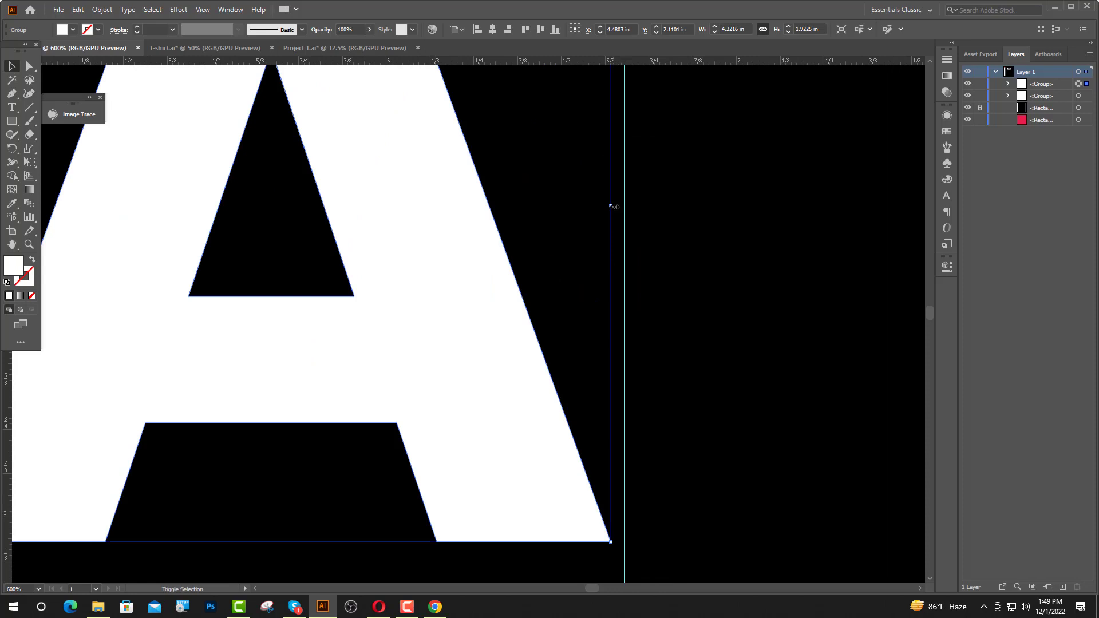
pyautogui.moveTo(614, 207); pyautogui.dragTo(627, 208)
pyautogui.click(704, 234)
pyautogui.scroll(-3, 705, 236)
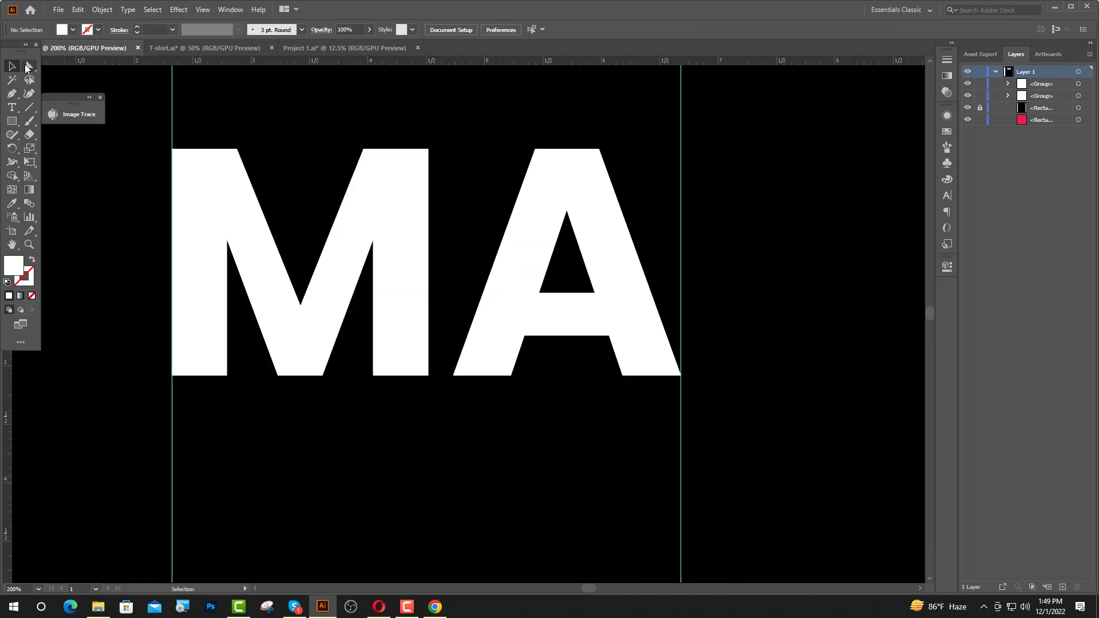
# - Extend the flat bottom of the M's middle V downward by about 0.6 in with the Direct Selection tool
pyautogui.click(29, 67)
pyautogui.moveTo(251, 360); pyautogui.dragTo(352, 407)
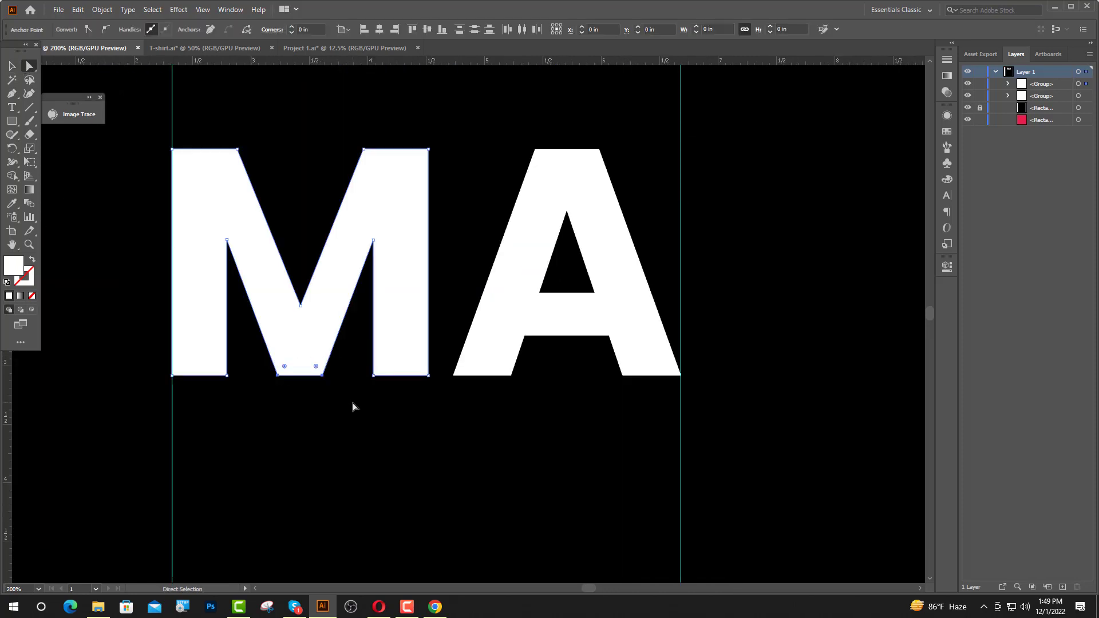
pyautogui.press('Down')
pyautogui.press('Down')
pyautogui.press('Down')
pyautogui.press('Down')
pyautogui.press('Down')
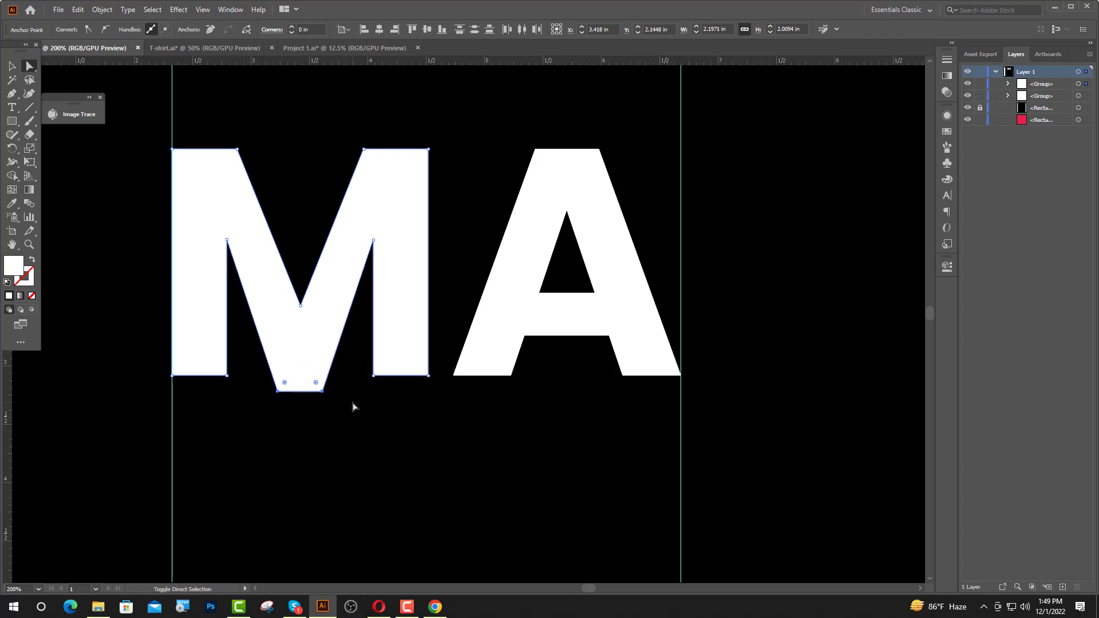
pyautogui.press('Down')
pyautogui.press('Down')
pyautogui.press('Down')
pyautogui.press('Down')
pyautogui.press('Down')
pyautogui.press('Down')
pyautogui.press('Down')
pyautogui.press('Down')
pyautogui.press('Down')
pyautogui.press('Down')
pyautogui.press('Down')
pyautogui.press('Down')
pyautogui.press('Down')
pyautogui.press('Down')
pyautogui.press('Down')
pyautogui.press('Down')
pyautogui.press('Down')
pyautogui.press('Down')
pyautogui.press('Down')
pyautogui.press('Down')
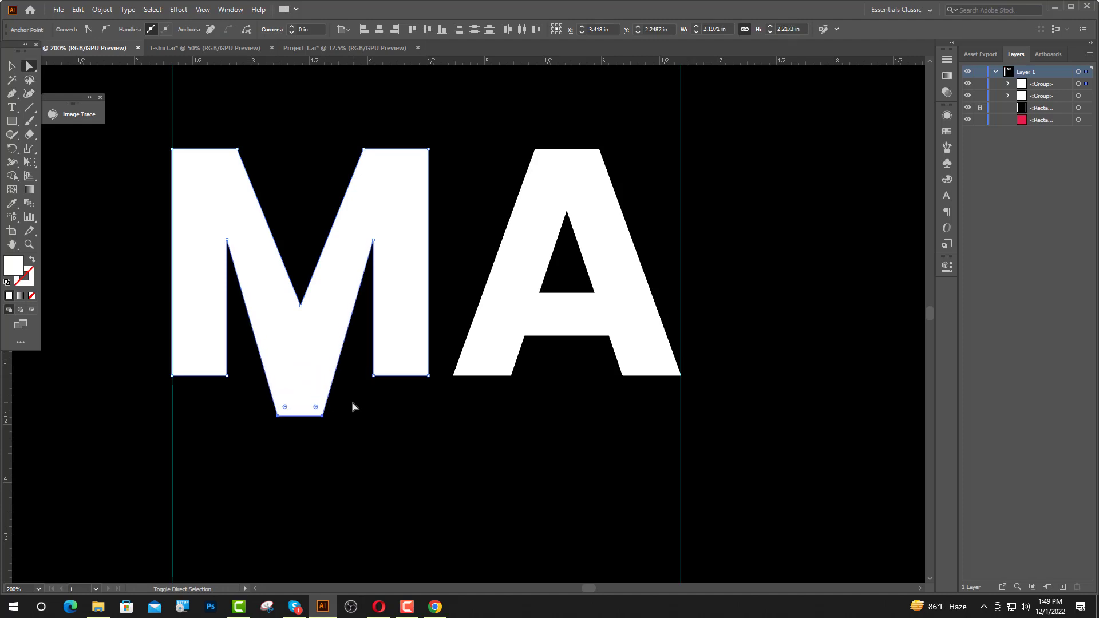
pyautogui.press('Down')
pyautogui.press('Down')
pyautogui.press('Down')
pyautogui.press('Down')
pyautogui.press('Down')
pyautogui.press('Down')
pyautogui.press('Down')
pyautogui.press('Down')
pyautogui.press('Down')
pyautogui.press('Down')
pyautogui.press('Down')
pyautogui.press('Down')
pyautogui.press('Down')
pyautogui.press('Down')
pyautogui.press('Down')
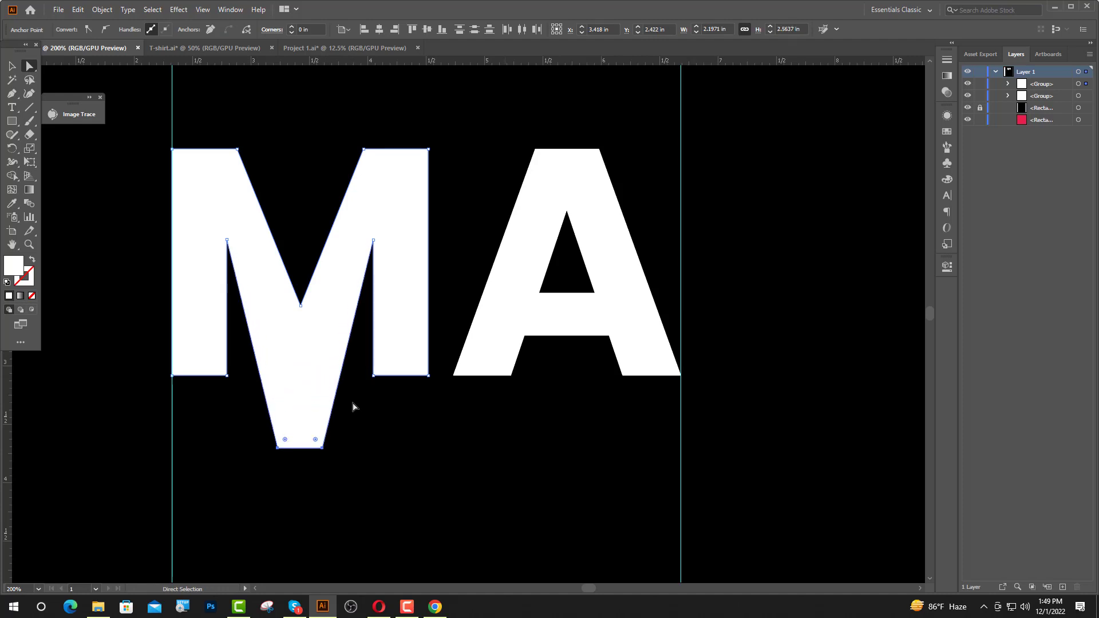
# - Raise the A's flat top edge by about 0.6 in and move the whole MA lettering down about 1 in
pyautogui.moveTo(500, 121); pyautogui.dragTo(632, 162)
pyautogui.scroll(3, 632, 162)
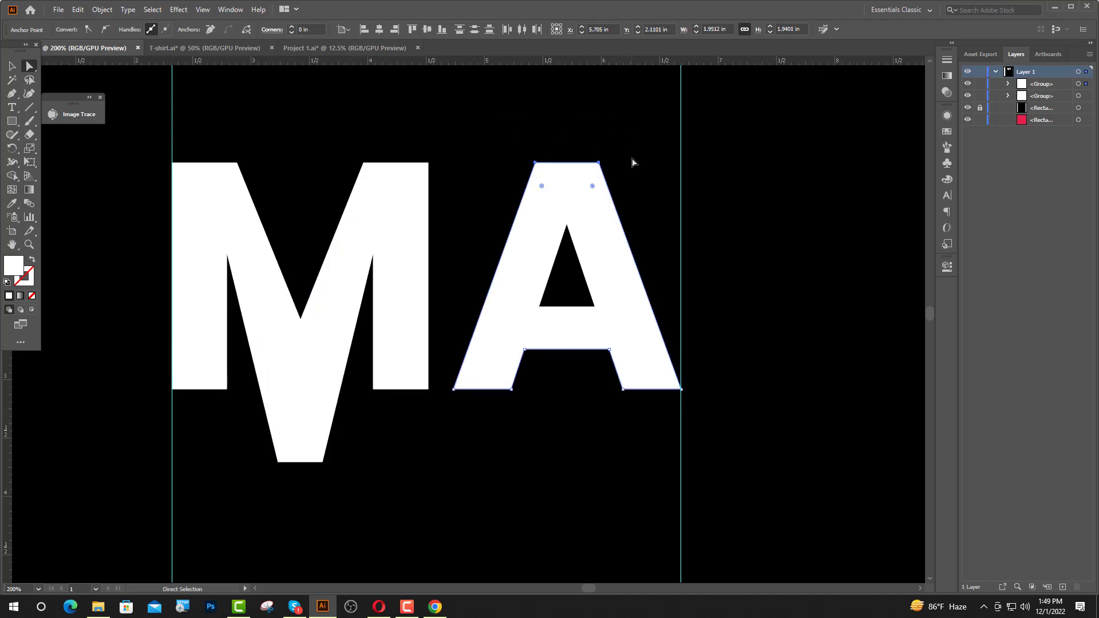
pyautogui.press('Up')
pyautogui.press('Up')
pyautogui.press('Up')
pyautogui.press('Up')
pyautogui.press('Up')
pyautogui.press('Up')
pyautogui.press('Up')
pyautogui.press('Up')
pyautogui.press('Up')
pyautogui.press('Up')
pyautogui.press('Up')
pyautogui.press('Up')
pyautogui.press('Up')
pyautogui.press('Up')
pyautogui.press('Up')
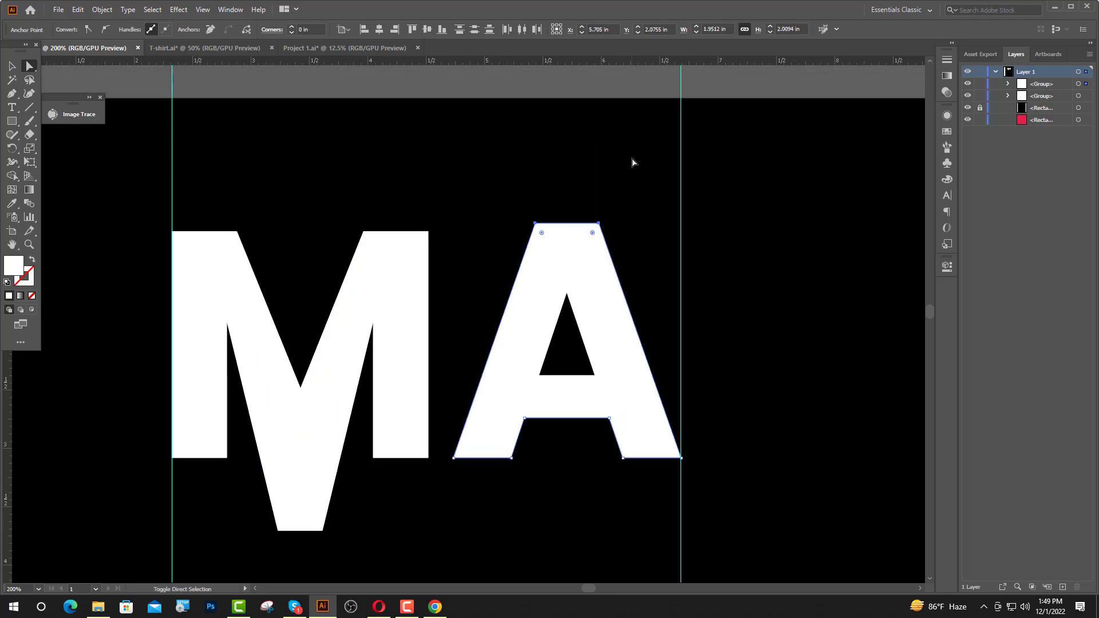
pyautogui.press('Up')
pyautogui.press('Up')
pyautogui.press('Up')
pyautogui.press('Up')
pyautogui.press('Up')
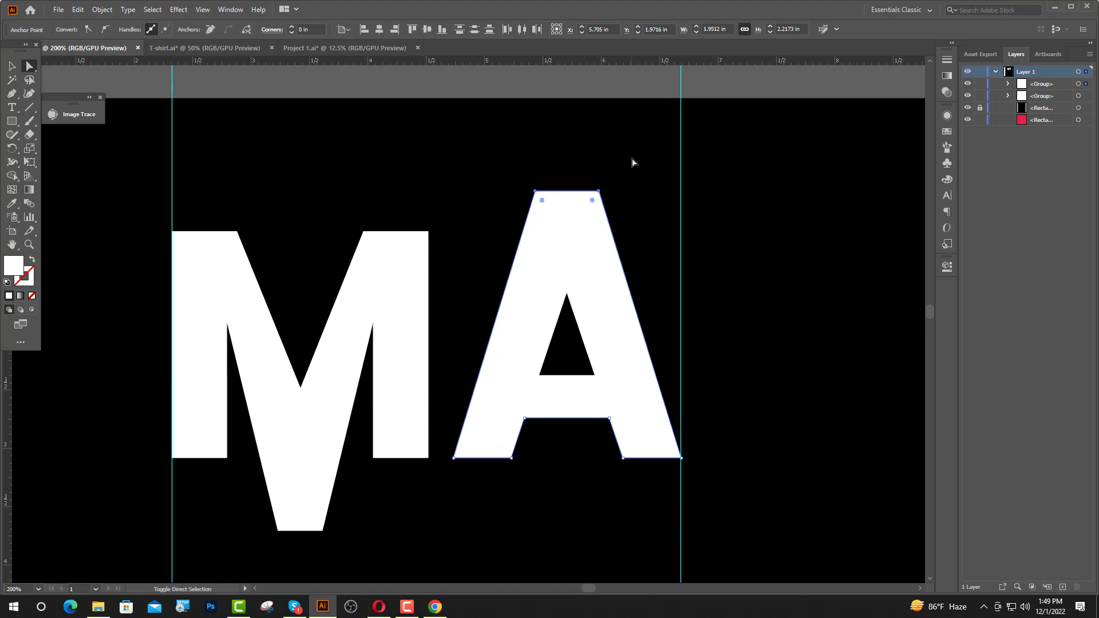
pyautogui.press('Up')
pyautogui.press('Up')
pyautogui.press('Up')
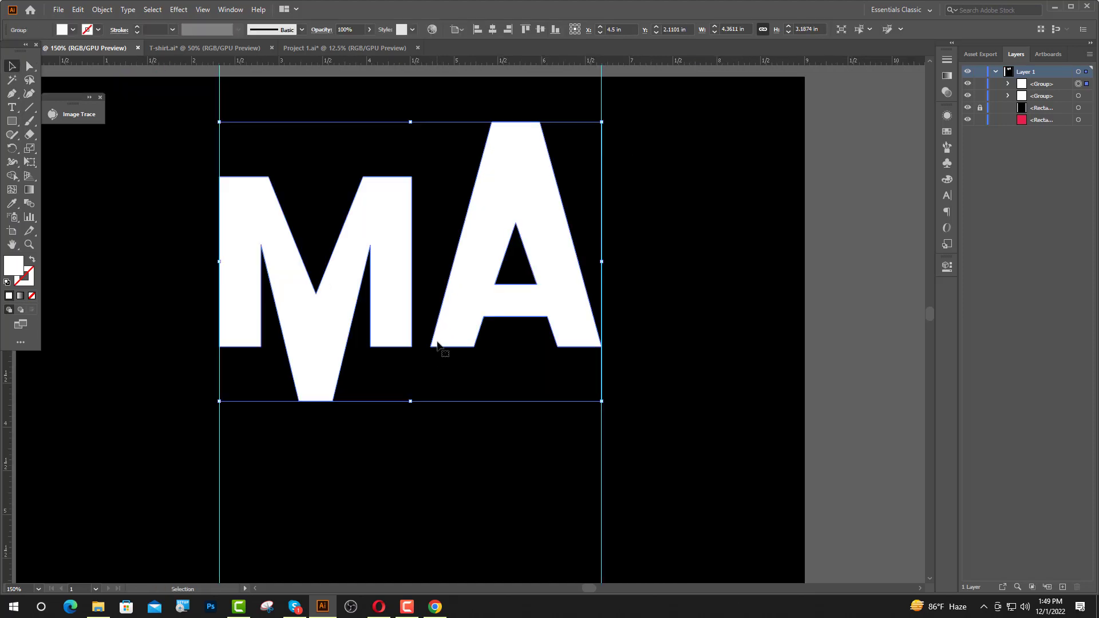
pyautogui.moveTo(437, 343); pyautogui.dragTo(437, 429)
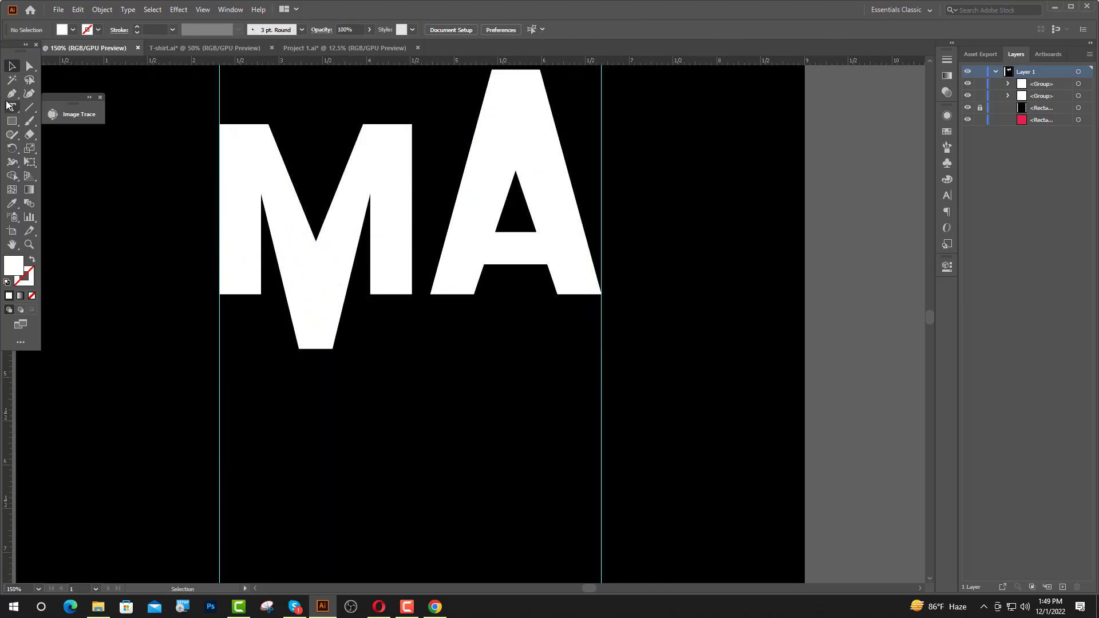
# - Draw a straight horizontal line about 2.56 in long above the M with the Pen tool, level with the A's top edge
pyautogui.click(12, 95)
pyautogui.scroll(5, 453, 194)
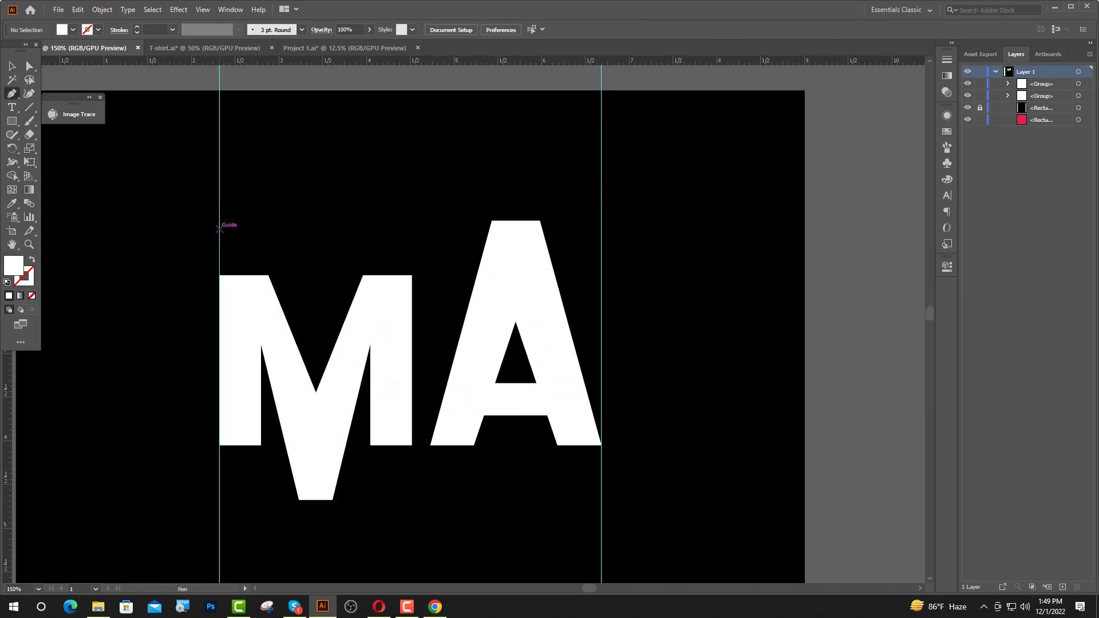
pyautogui.click(222, 220)
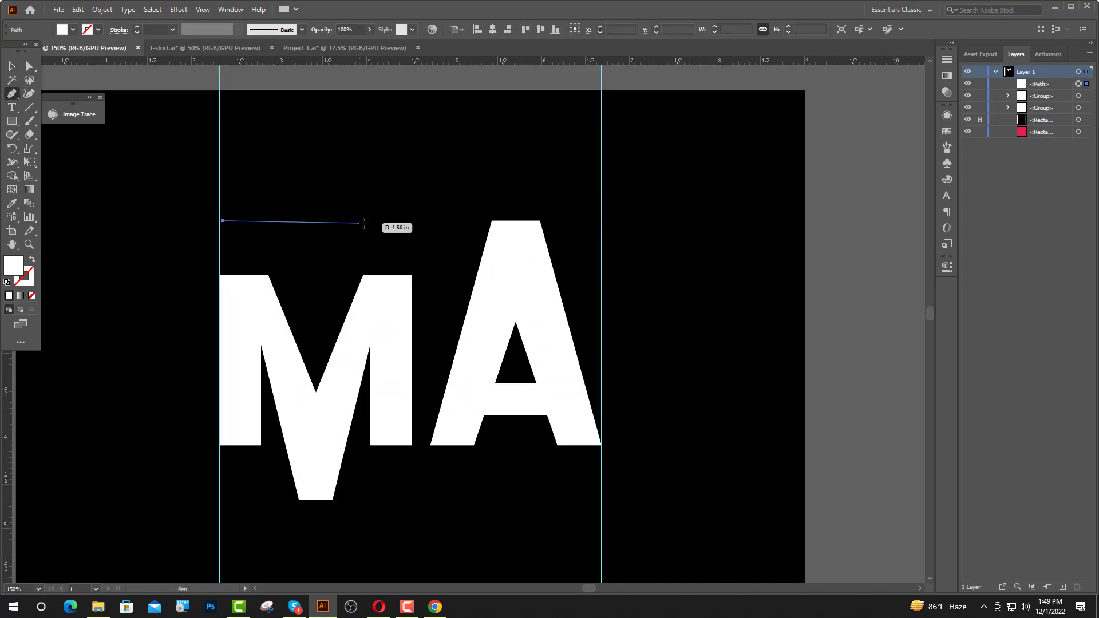
pyautogui.click(447, 220)
pyautogui.press('v')
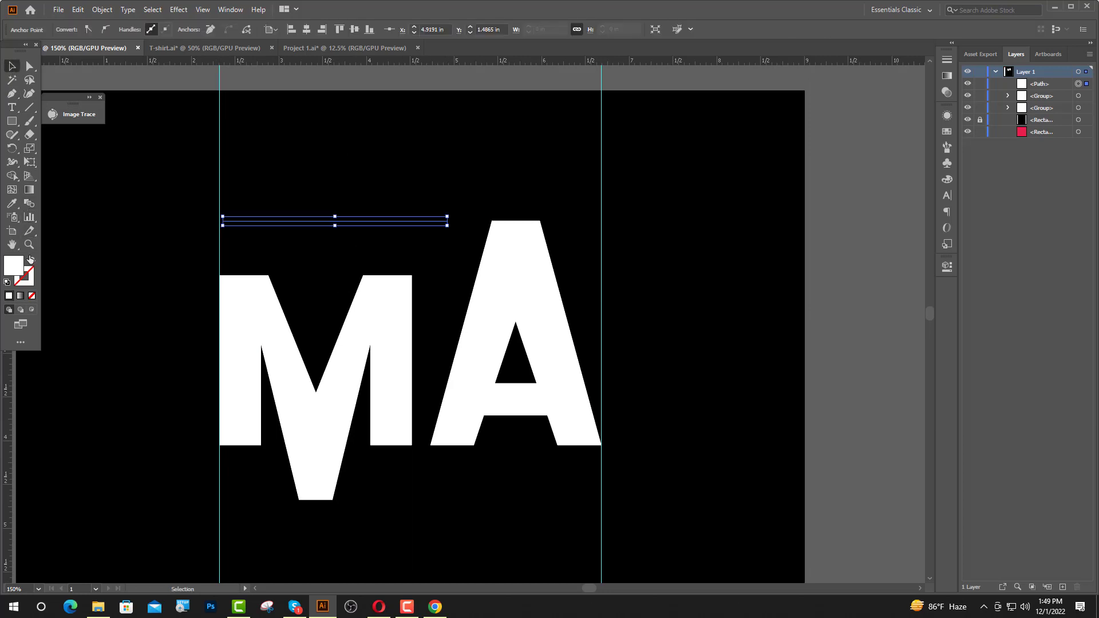
# - Give the line a stroke in the pinkish red sampled from the square beside the artboard, with no fill and a 2 pt weight
pyautogui.click(32, 260)
pyautogui.click(12, 203)
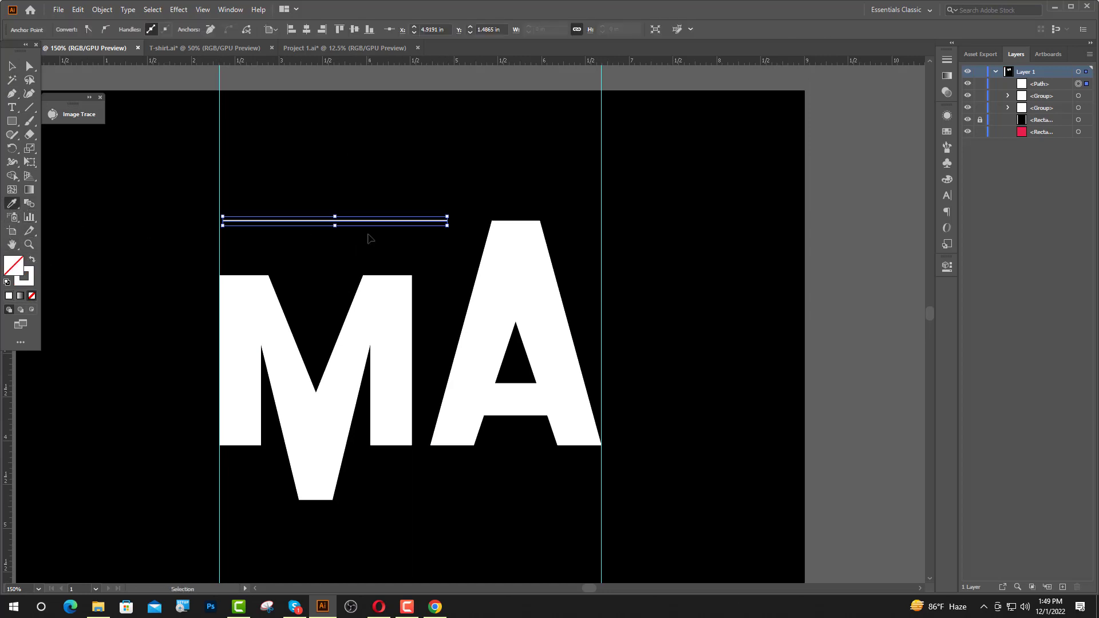
pyautogui.scroll(-2, 369, 236)
pyautogui.click(168, 183)
pyautogui.press('v')
pyautogui.scroll(4, 339, 229)
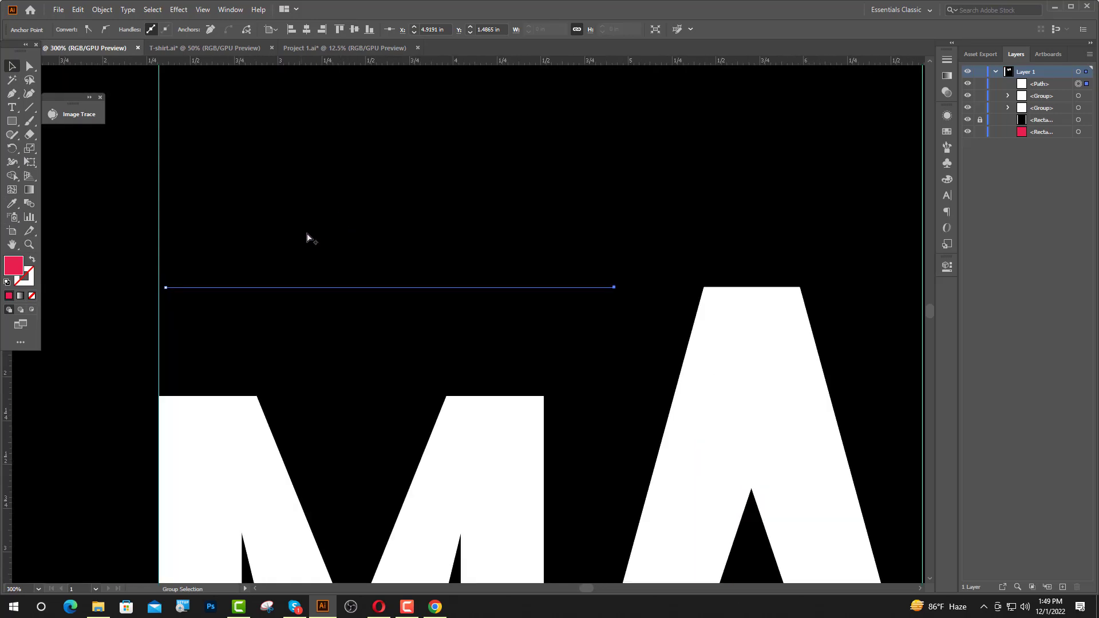
pyautogui.click(35, 261)
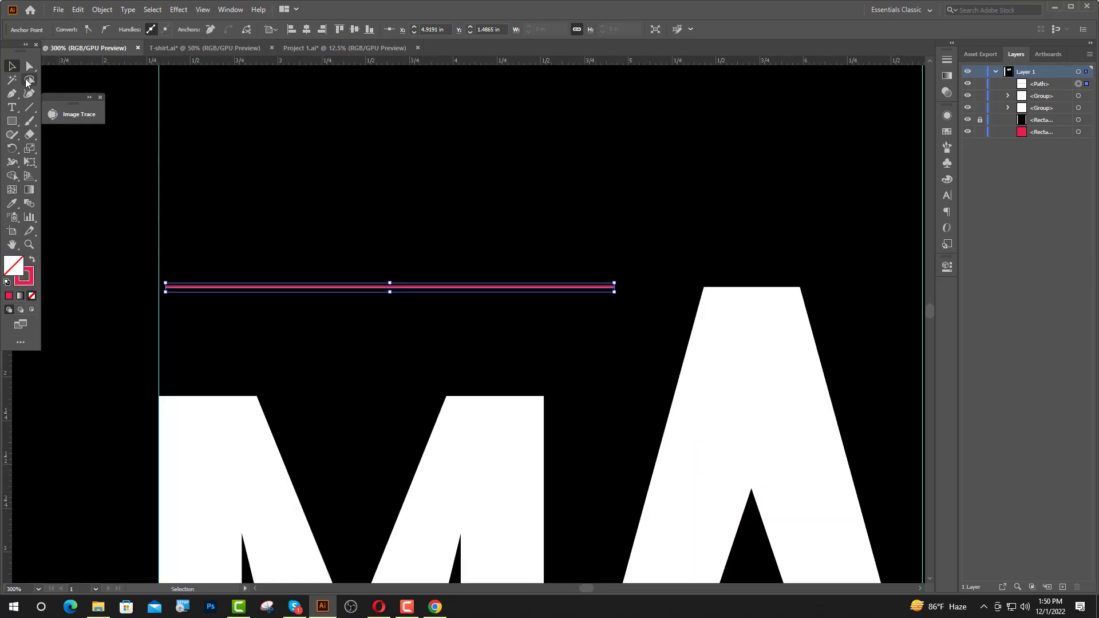
pyautogui.moveTo(363, 228); pyautogui.dragTo(406, 313)
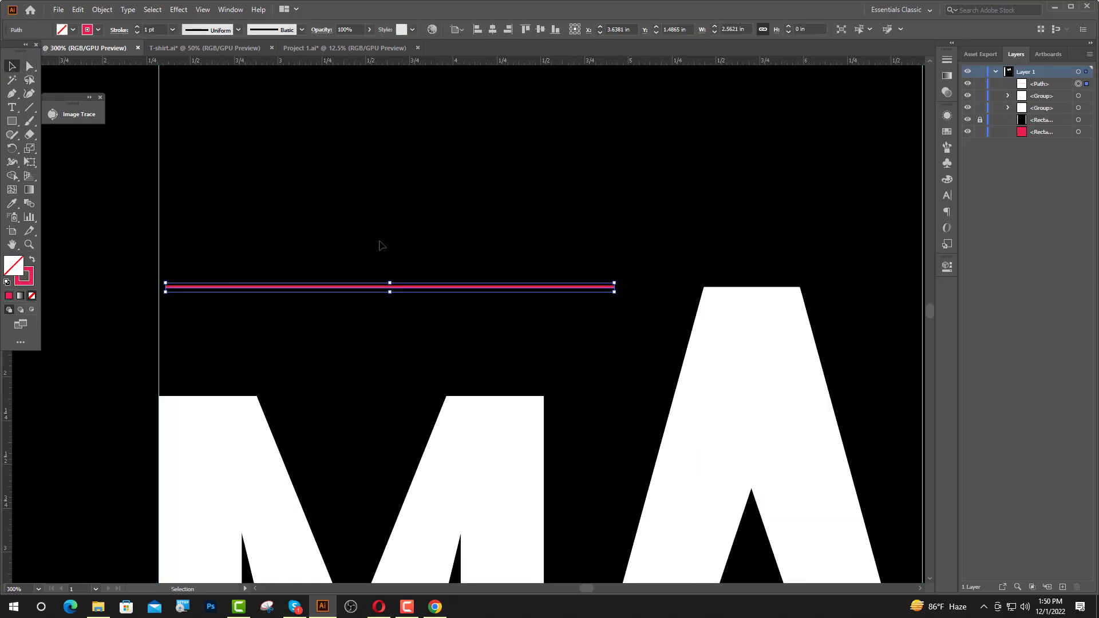
pyautogui.click(136, 26)
pyautogui.click(259, 123)
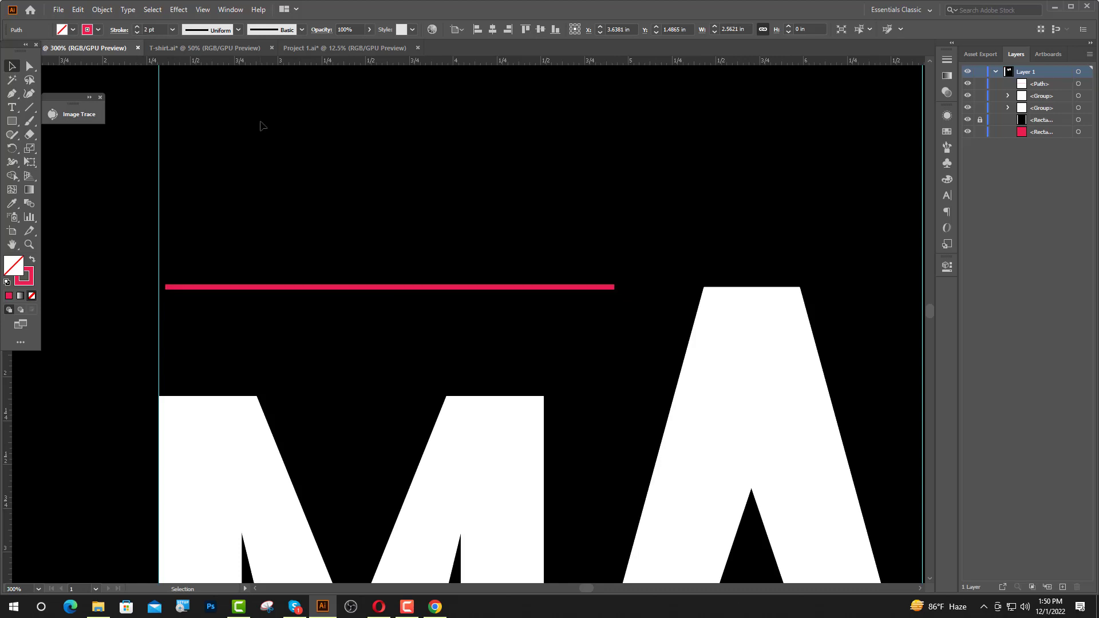
# - Extend the line's outer end to meet the vertical guide at the M's edge
pyautogui.scroll(5, 157, 295)
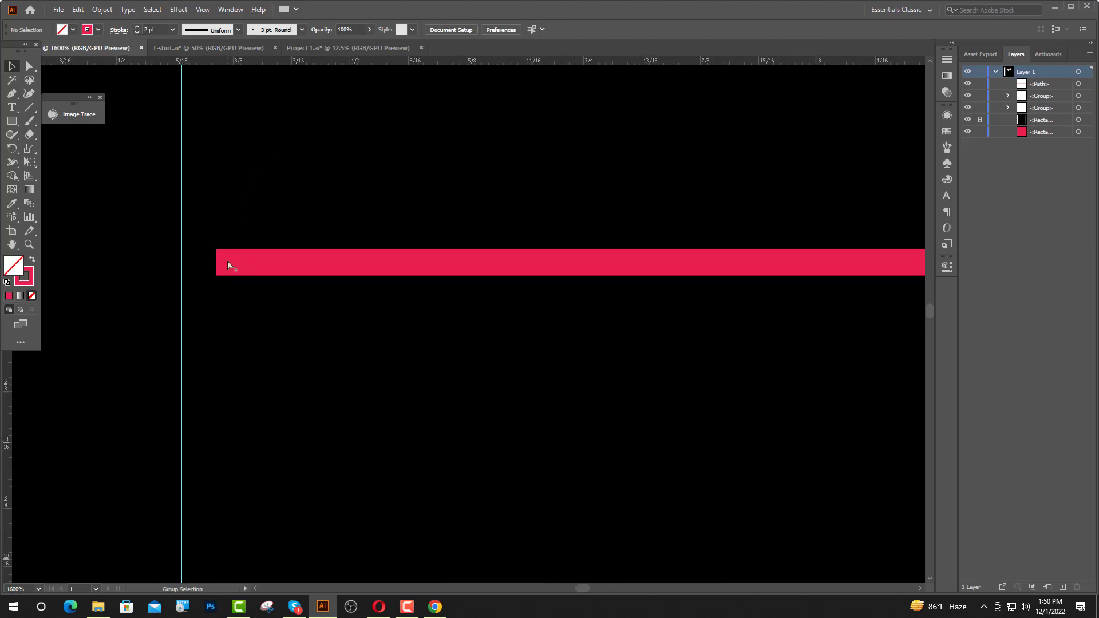
pyautogui.click(255, 270)
pyautogui.moveTo(216, 262); pyautogui.dragTo(181, 265)
pyautogui.click(266, 315)
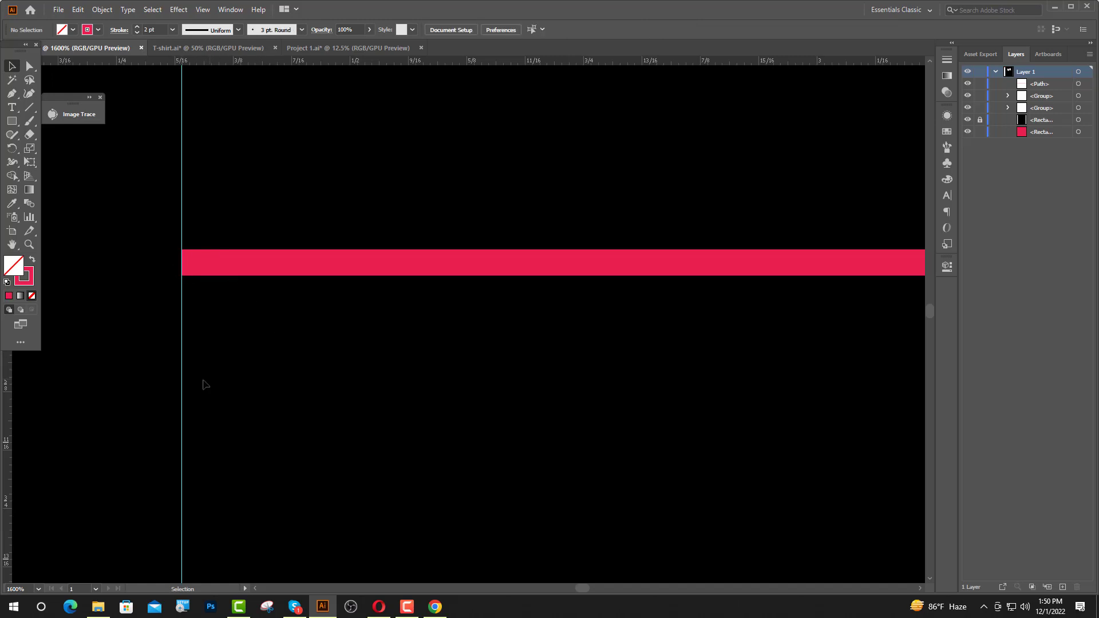
# - Extend the line's other end toward the A, making the line about 2.76 in long
pyautogui.scroll(-1, 176, 381)
pyautogui.scroll(-3, 175, 381)
pyautogui.scroll(4, 646, 348)
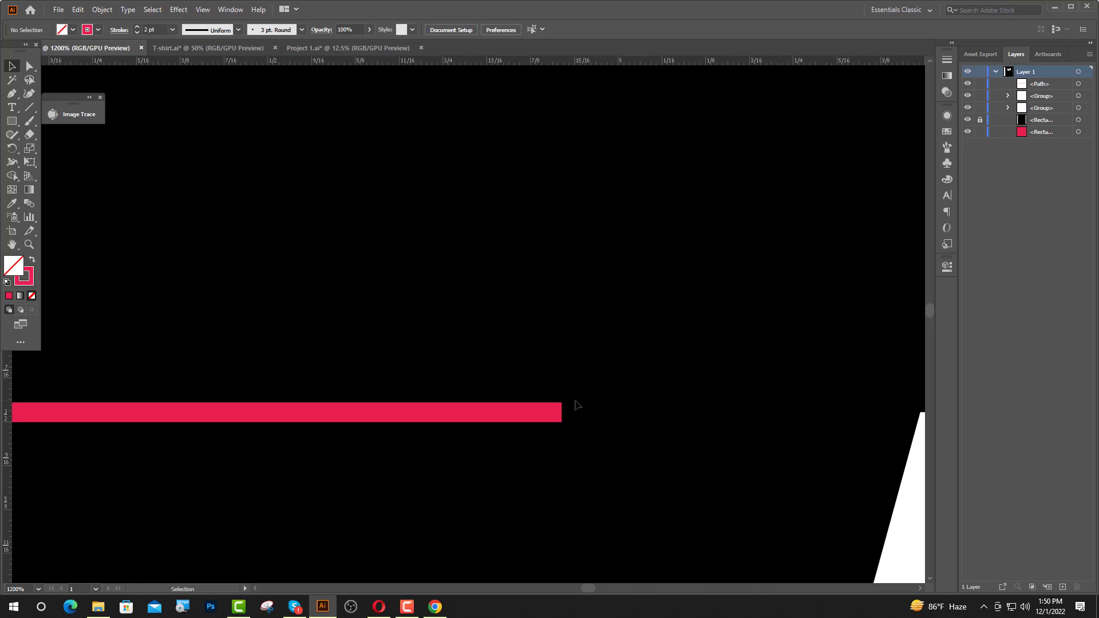
pyautogui.click(561, 412)
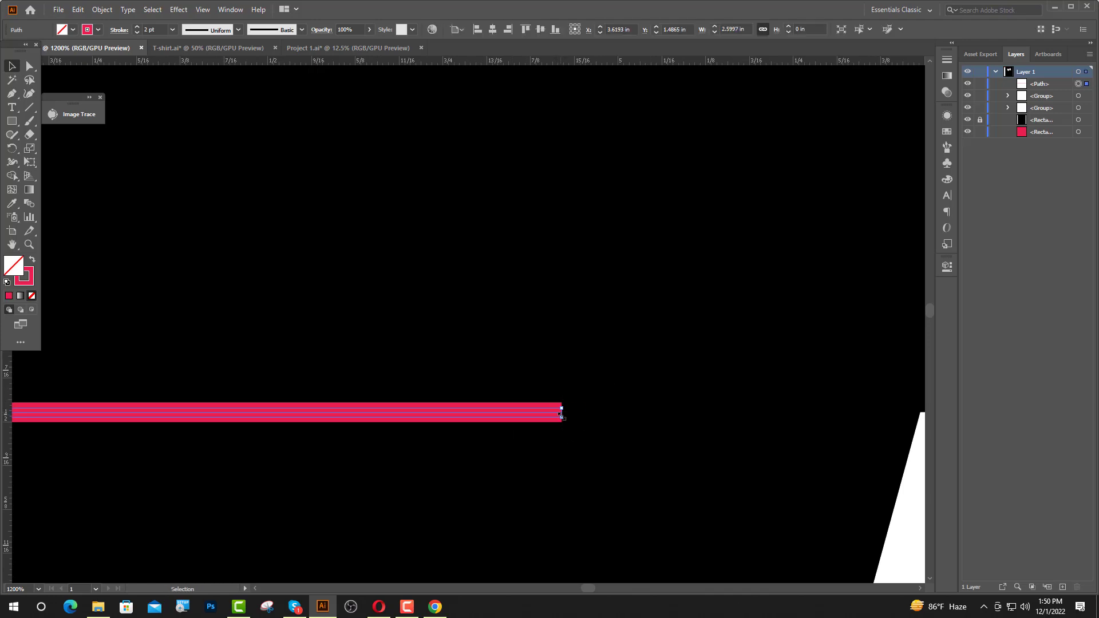
pyautogui.moveTo(562, 412); pyautogui.dragTo(676, 412)
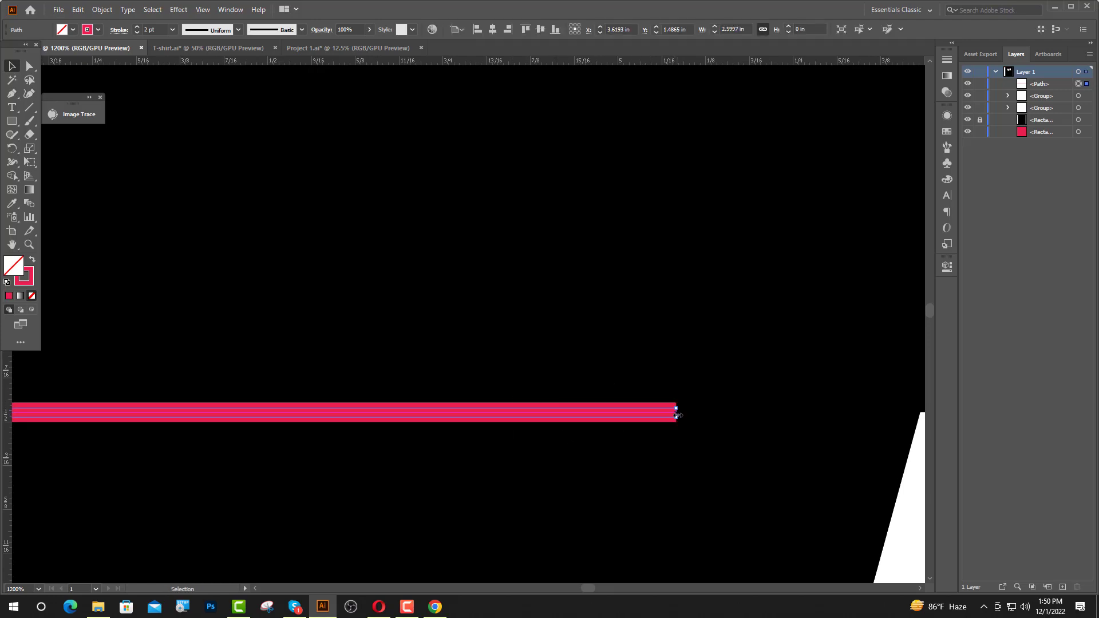
pyautogui.click(623, 476)
pyautogui.scroll(-4, 597, 458)
pyautogui.scroll(-2, 597, 458)
pyautogui.click(605, 256)
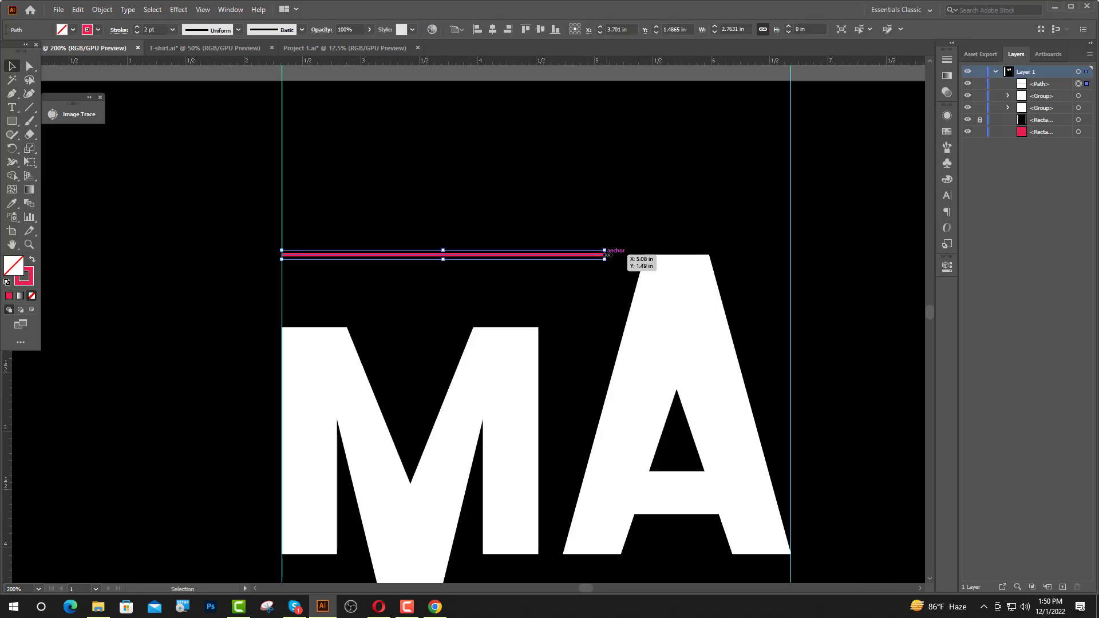
# - Shorten the pinkish red line to about 2.55 in and apply the width profile that tapers evenly toward both ends
pyautogui.moveTo(605, 255); pyautogui.dragTo(580, 258)
pyautogui.click(119, 29)
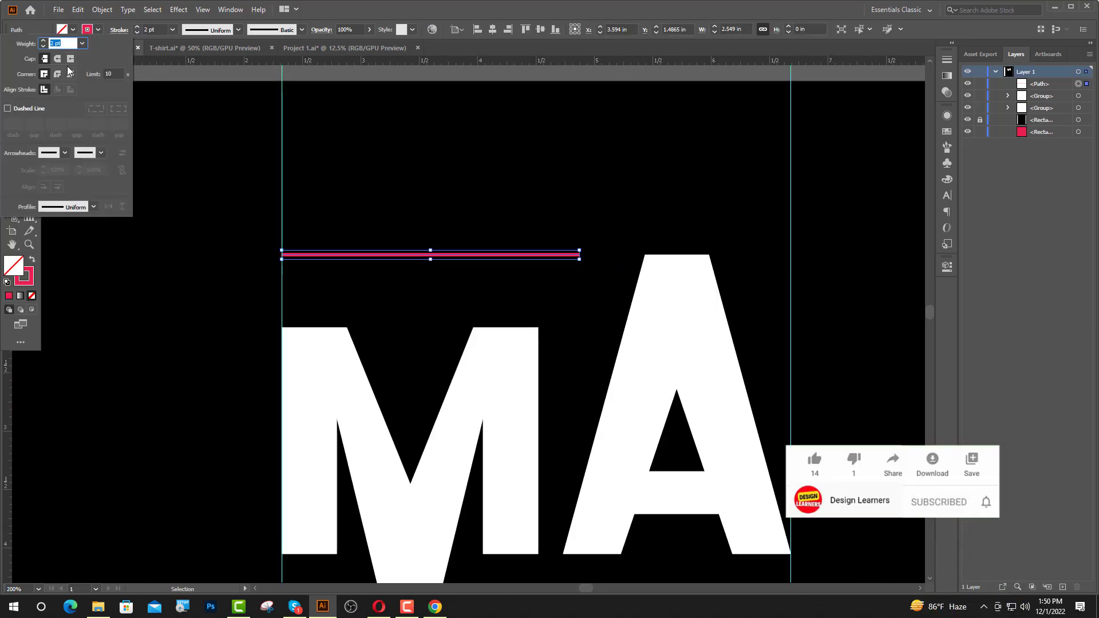
pyautogui.click(92, 210)
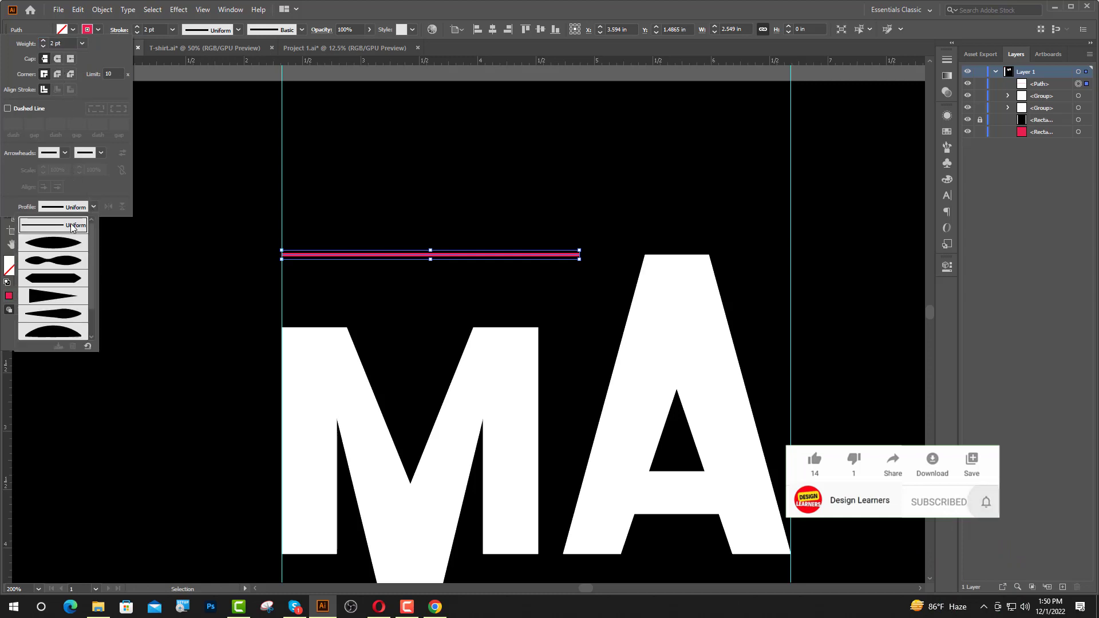
pyautogui.click(58, 252)
pyautogui.click(424, 188)
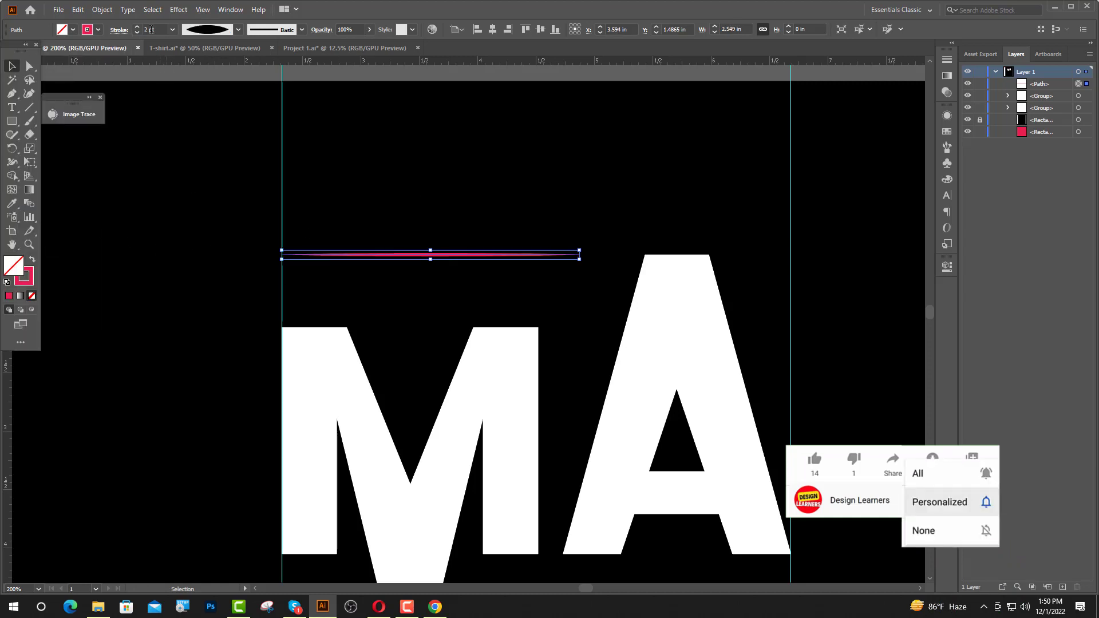
# - Expand the tapered line's appearance and align its top edge with the top of the A
pyautogui.click(101, 10)
pyautogui.click(189, 157)
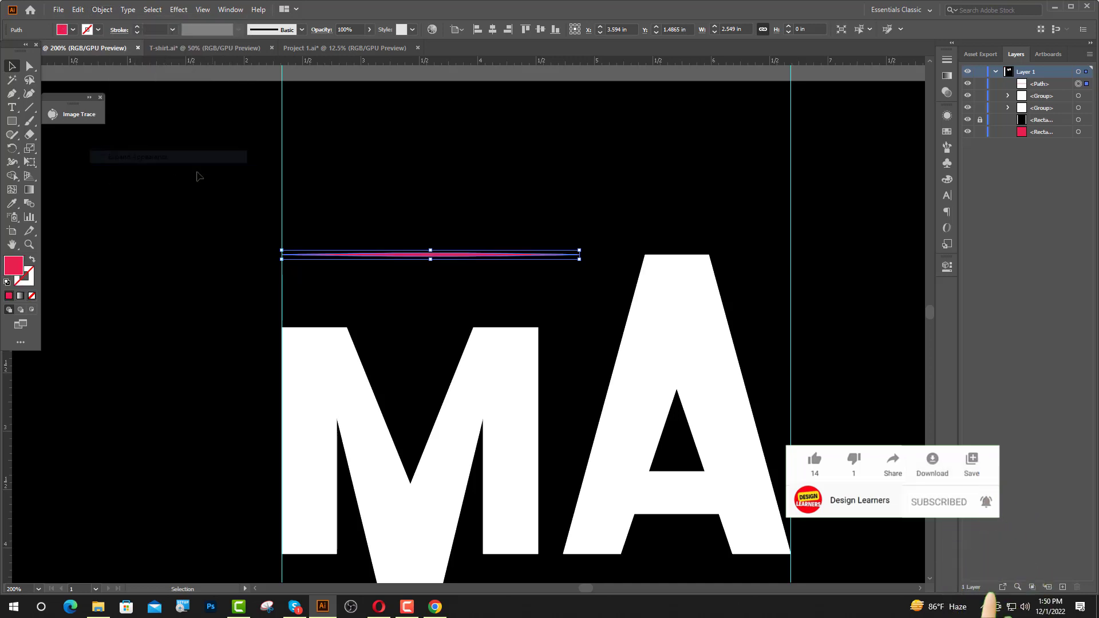
pyautogui.keyDown('shift'); pyautogui.click(651, 277); pyautogui.keyUp('shift')
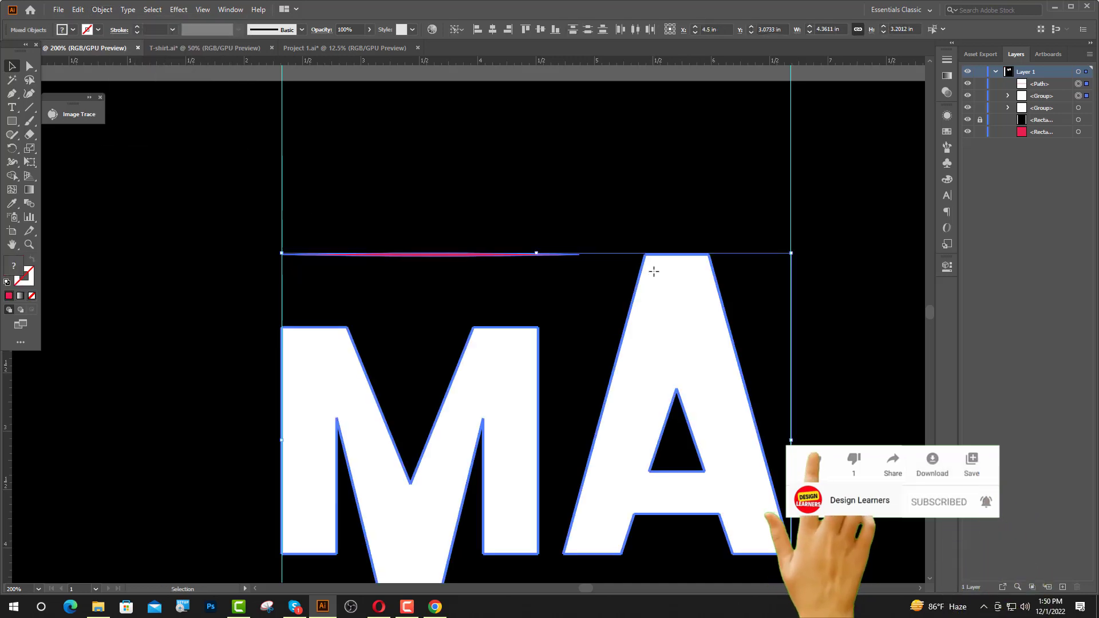
pyautogui.click(526, 29)
pyautogui.click(520, 184)
# - Duplicate the line slightly below itself and repeat the copy to build nine evenly spaced lines down to the M's top
pyautogui.moveTo(516, 257); pyautogui.dragTo(517, 269)
pyautogui.hotkey('ctrl', 'd')
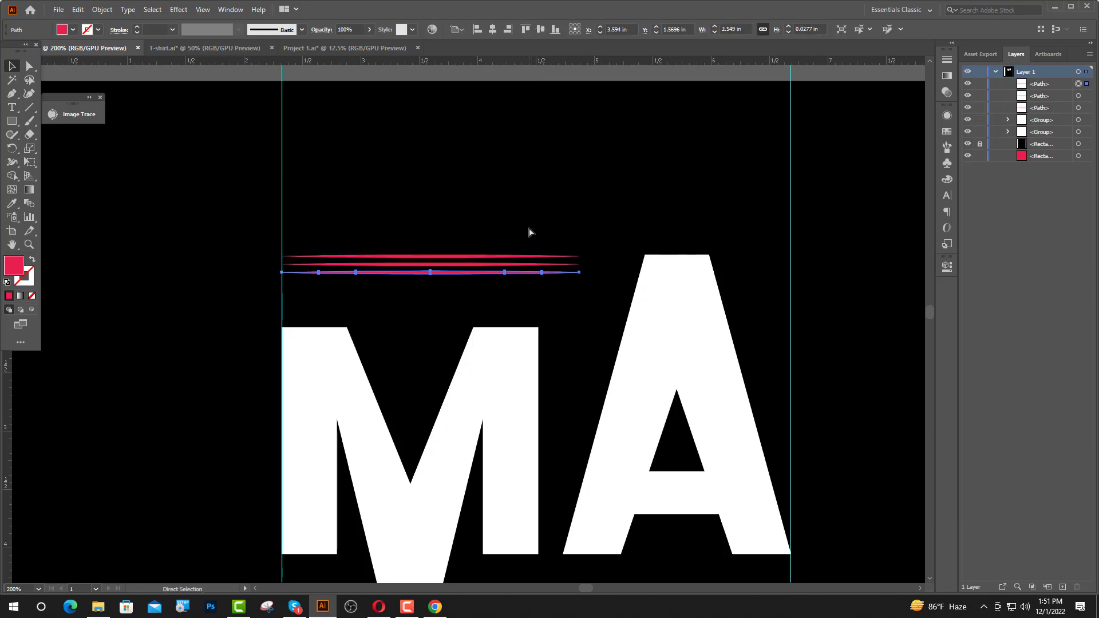
pyautogui.hotkey('ctrl', 'd')
pyautogui.hotkey('ctrl', 'd')
pyautogui.hotkey('ctrl', 'd')
pyautogui.hotkey('ctrl', 'd')
pyautogui.hotkey('ctrl', 'd')
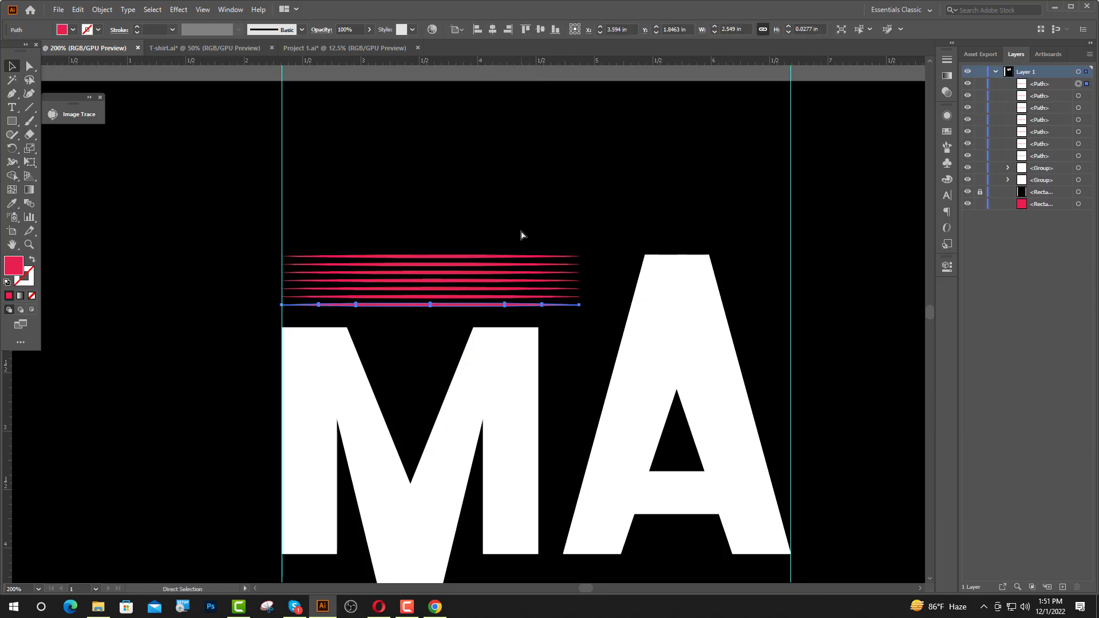
pyautogui.hotkey('ctrl', 'd')
# - Copy the whole stack of nine lines to beneath the A, ending at the vertical guide on the A's outer side
pyautogui.moveTo(417, 349); pyautogui.dragTo(452, 242)
pyautogui.scroll(-2, 395, 306)
pyautogui.scroll(-1, 423, 280)
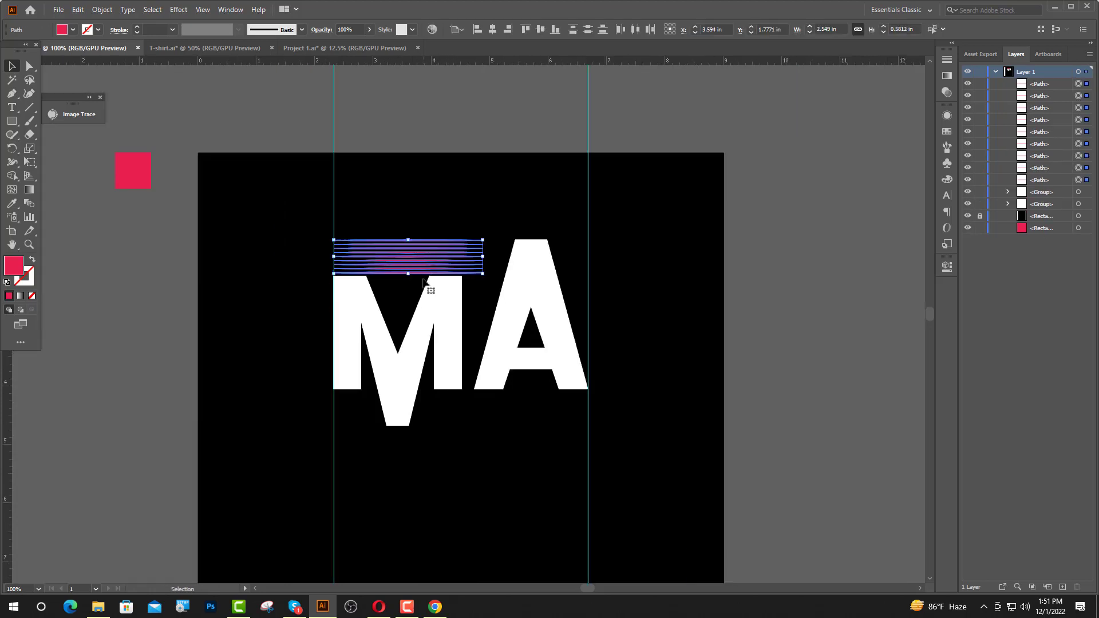
pyautogui.press('a')
pyautogui.scroll(1, 511, 291)
pyautogui.press('v')
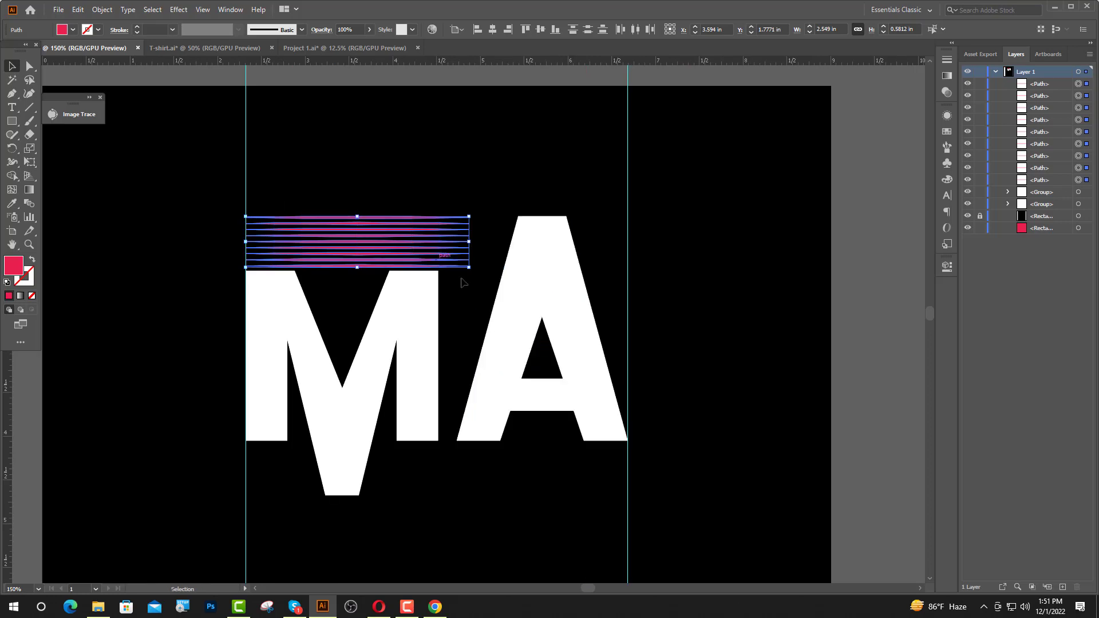
pyautogui.moveTo(437, 264); pyautogui.dragTo(596, 492)
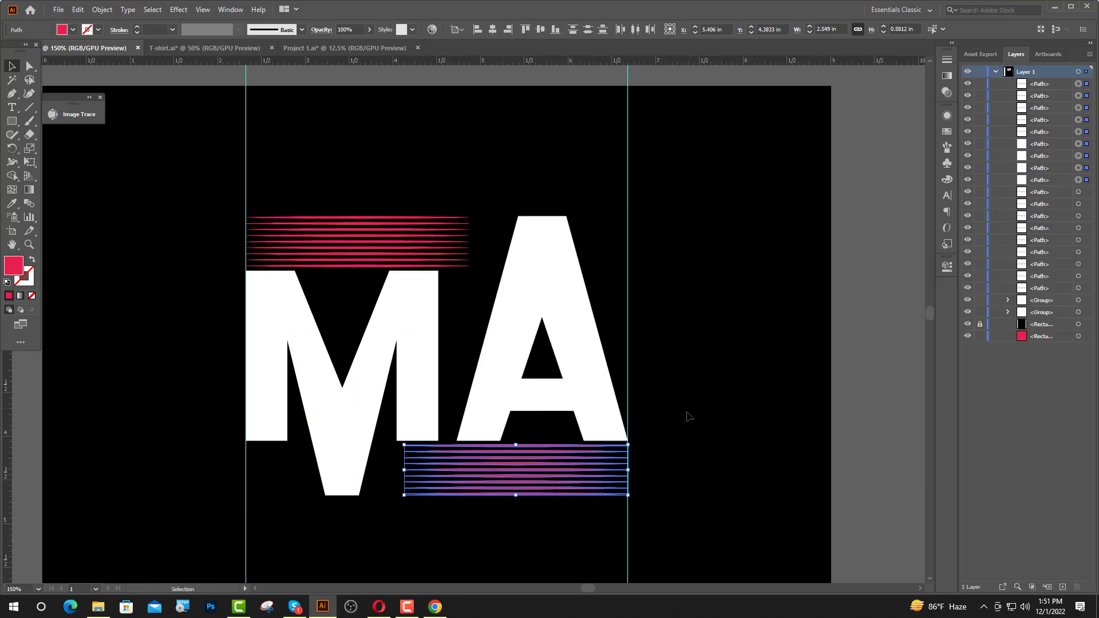
pyautogui.click(716, 361)
# - Add the text KE in Poppins Bold below the MA lettering and enlarge it to about 265 pt
pyautogui.scroll(-3, 469, 314)
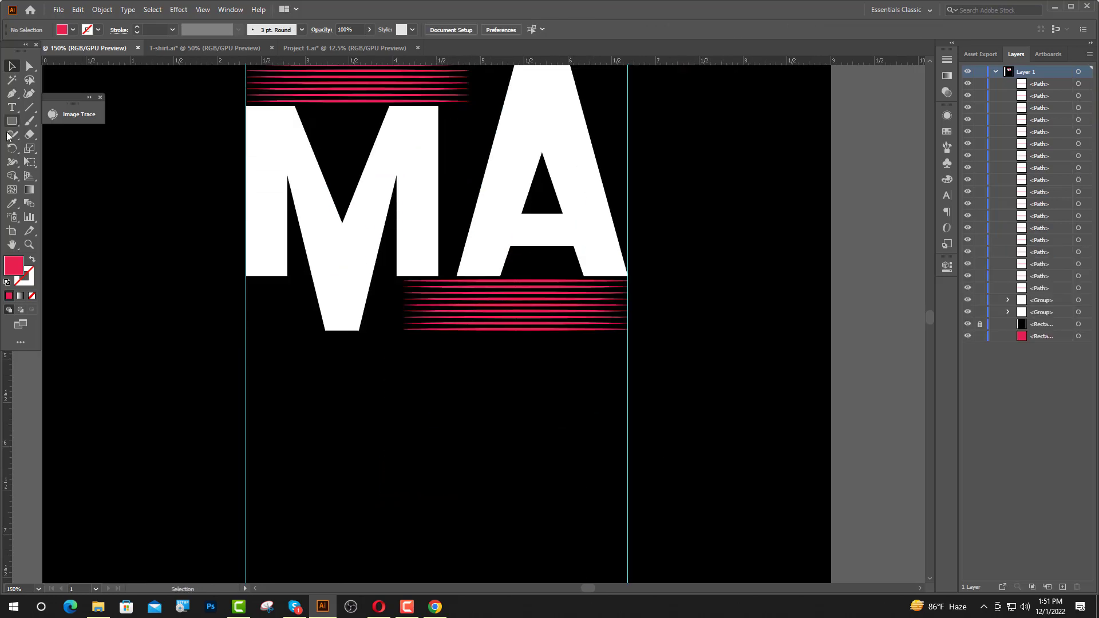
pyautogui.click(12, 108)
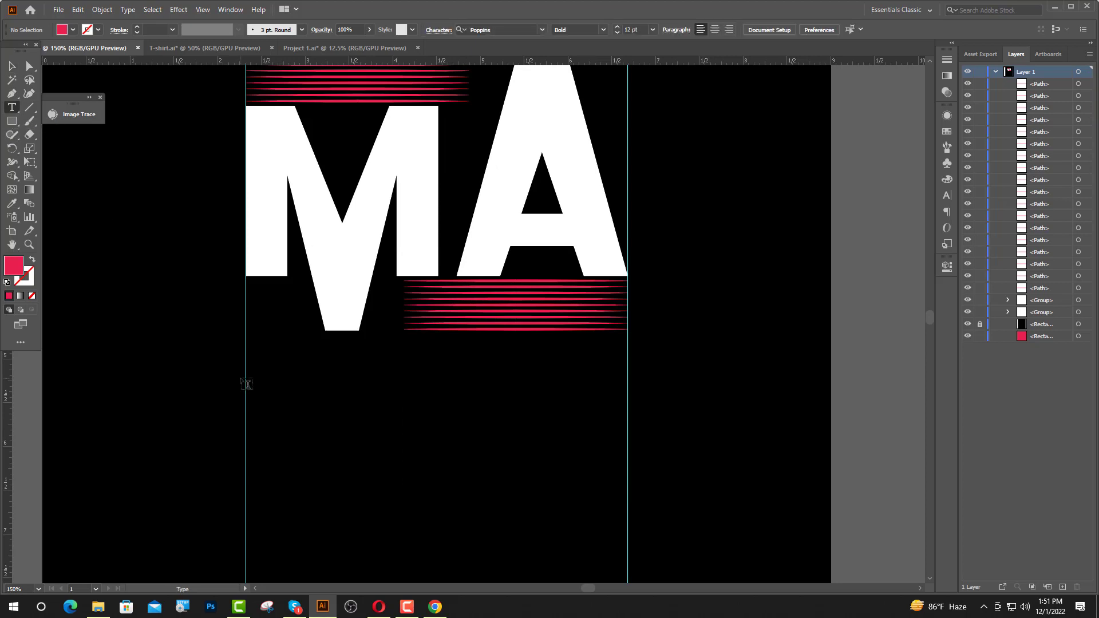
pyautogui.click(250, 388)
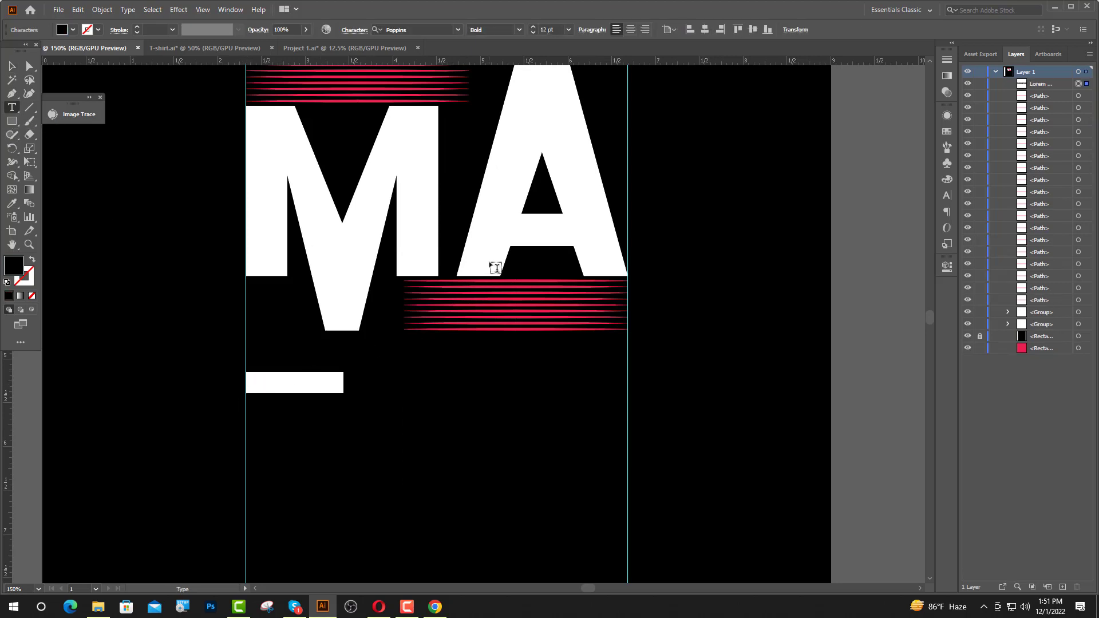
pyautogui.write('KE')
pyautogui.press('Escape')
pyautogui.moveTo(265, 381); pyautogui.dragTo(644, 385)
pyautogui.moveTo(516, 390); pyautogui.dragTo(521, 481)
# - Convert the KE text to outlines and fill it with white
pyautogui.rightClick(521, 481)
pyautogui.click(574, 293)
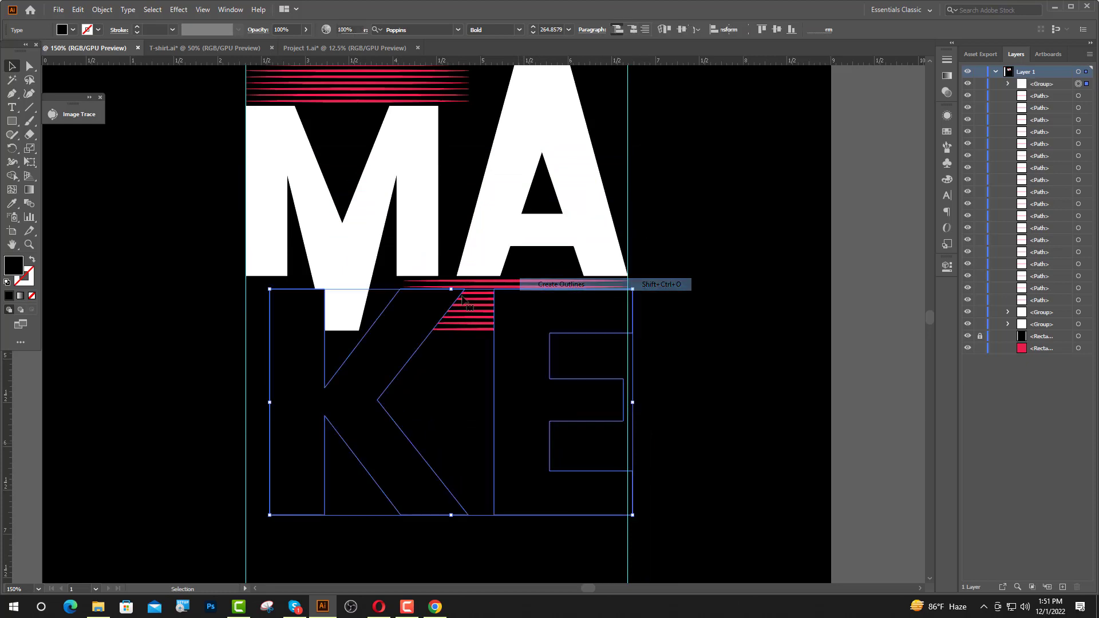
pyautogui.click(73, 30)
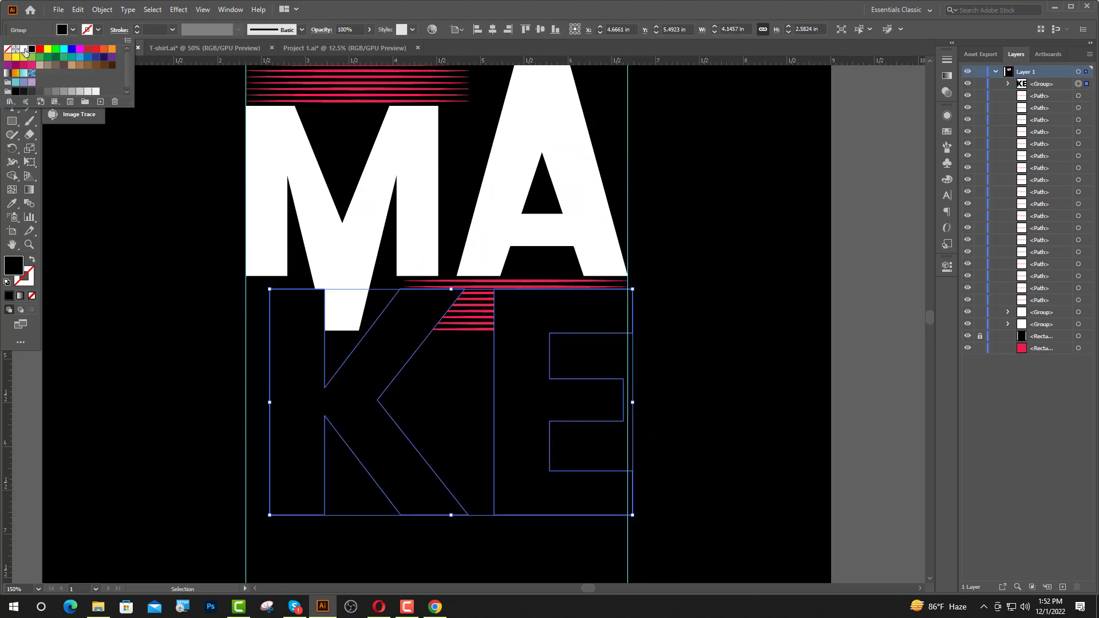
pyautogui.click(25, 52)
# - Position the KE outlines just below the red lines and resize them to fit between the two vertical guides
pyautogui.moveTo(367, 436); pyautogui.dragTo(345, 489)
pyautogui.moveTo(609, 453); pyautogui.dragTo(628, 454)
pyautogui.click(694, 433)
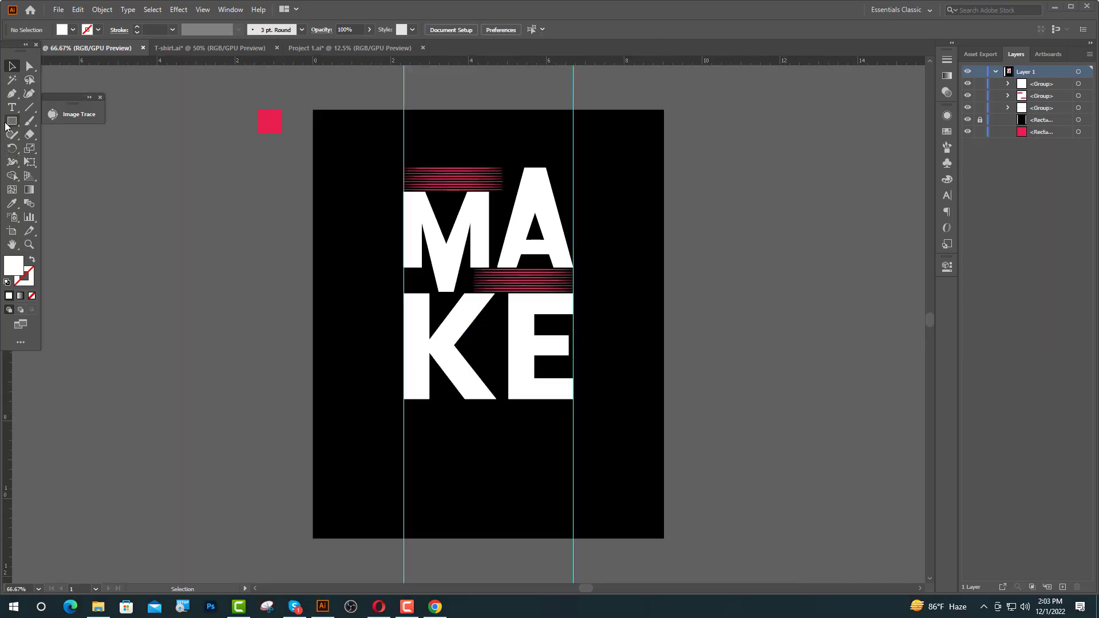
# - Draw a white rectangle about 4.36 by 0.62 in between the guides and move it up close beneath KE
pyautogui.click(11, 121)
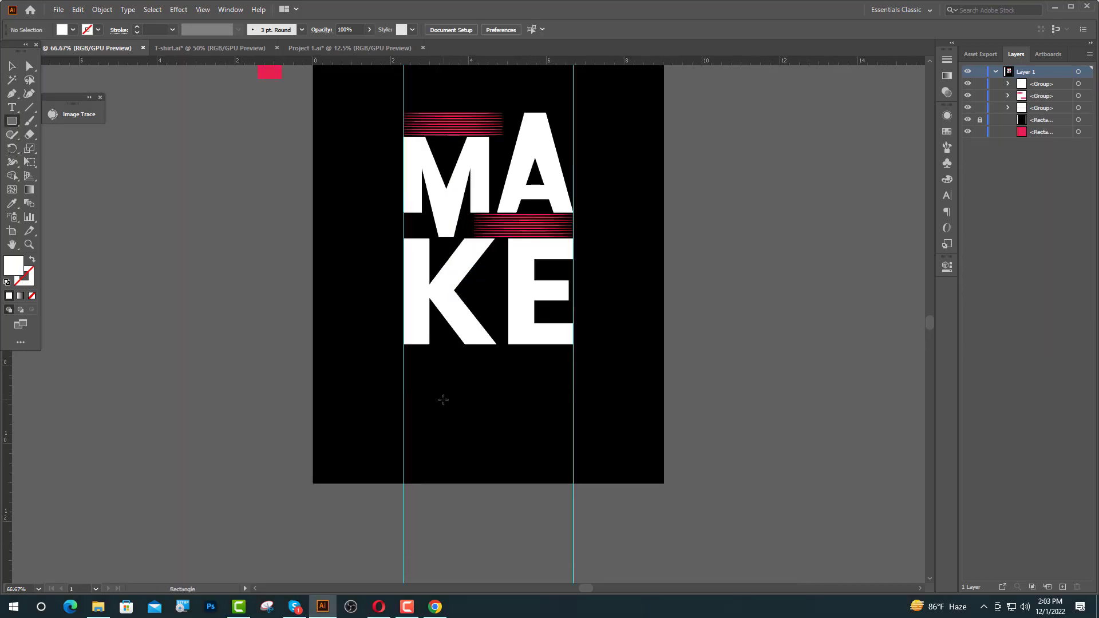
pyautogui.scroll(2, 577, 393)
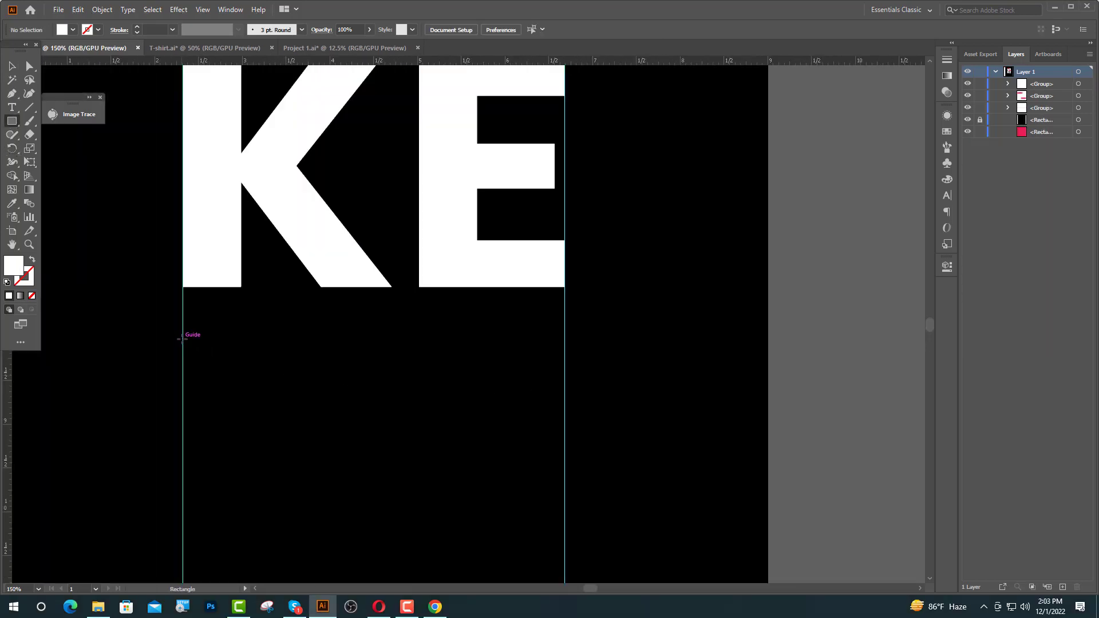
pyautogui.moveTo(183, 342); pyautogui.dragTo(565, 396)
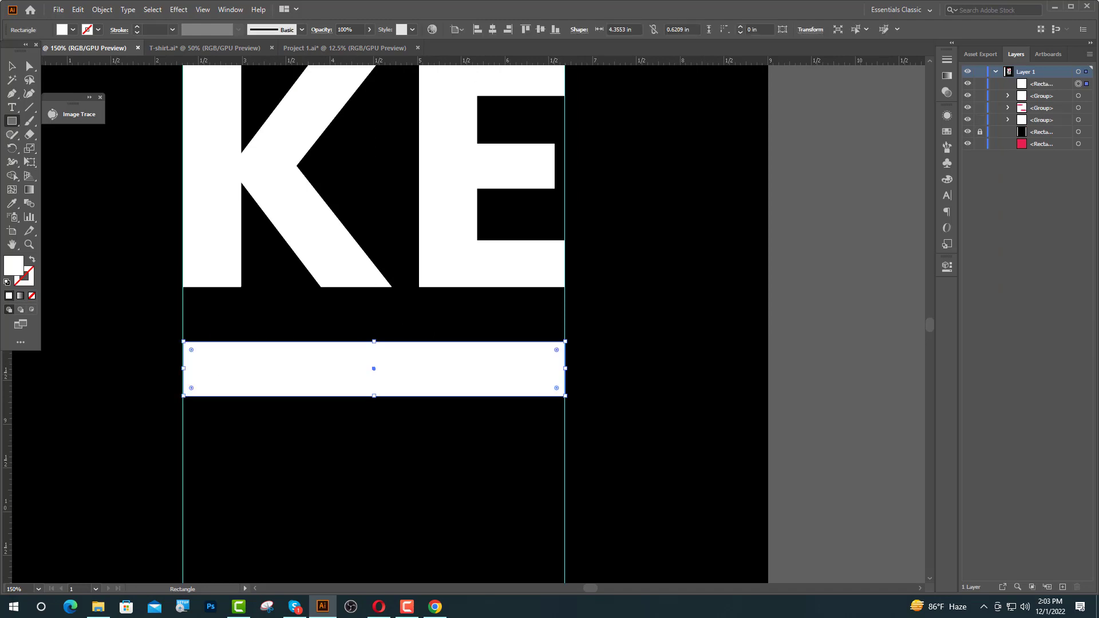
pyautogui.press('v')
pyautogui.moveTo(388, 373); pyautogui.dragTo(383, 338)
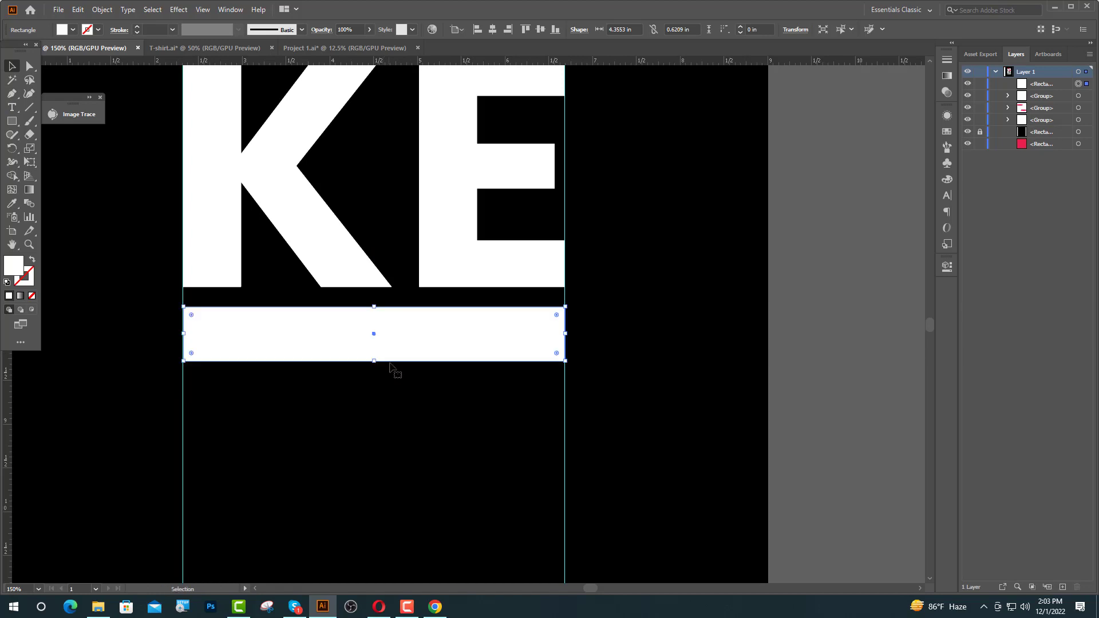
pyautogui.click(388, 405)
# - Fit both ends of the rectangle exactly to the vertical guides, making it about 4.361 in wide
pyautogui.scroll(4, 188, 322)
pyautogui.moveTo(176, 333); pyautogui.dragTo(174, 336)
pyautogui.click(140, 430)
pyautogui.scroll(-5, 95, 408)
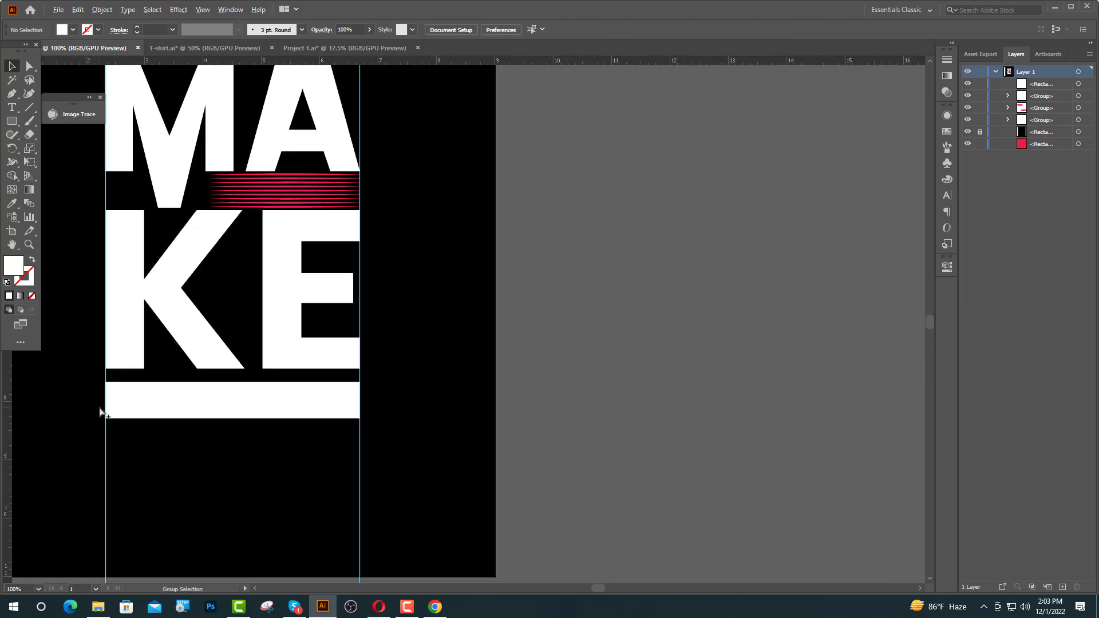
pyautogui.scroll(2, 118, 399)
pyautogui.scroll(6, 565, 403)
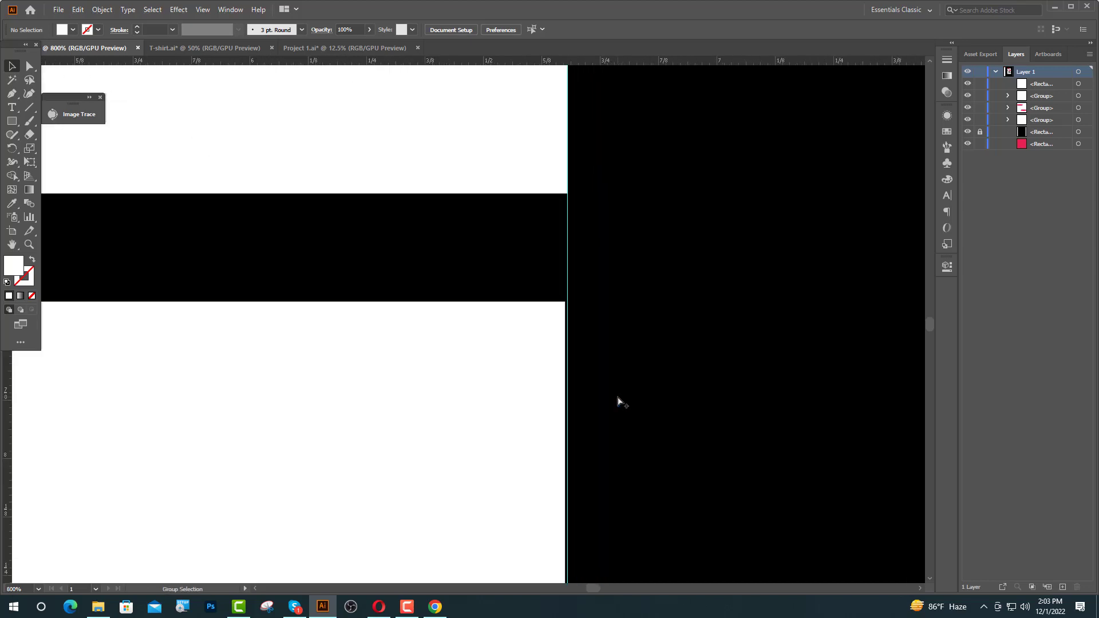
pyautogui.click(517, 465)
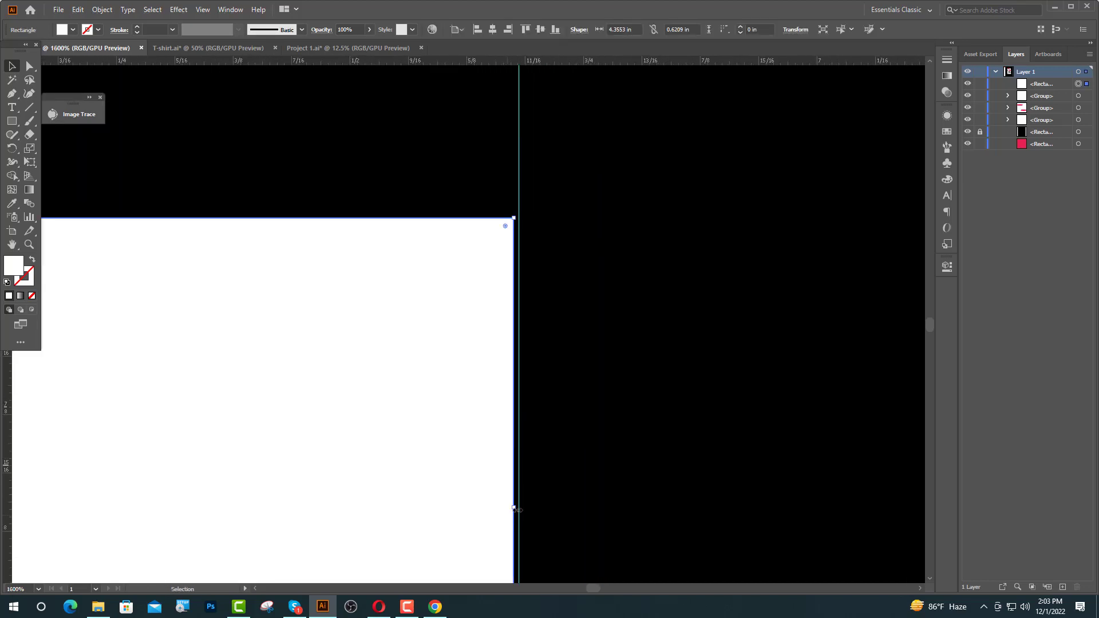
pyautogui.moveTo(517, 509); pyautogui.dragTo(523, 507)
pyautogui.click(616, 420)
# - Recolour the rectangle below KE with the pinkish red sampled from the accent lines
pyautogui.scroll(-5, 619, 408)
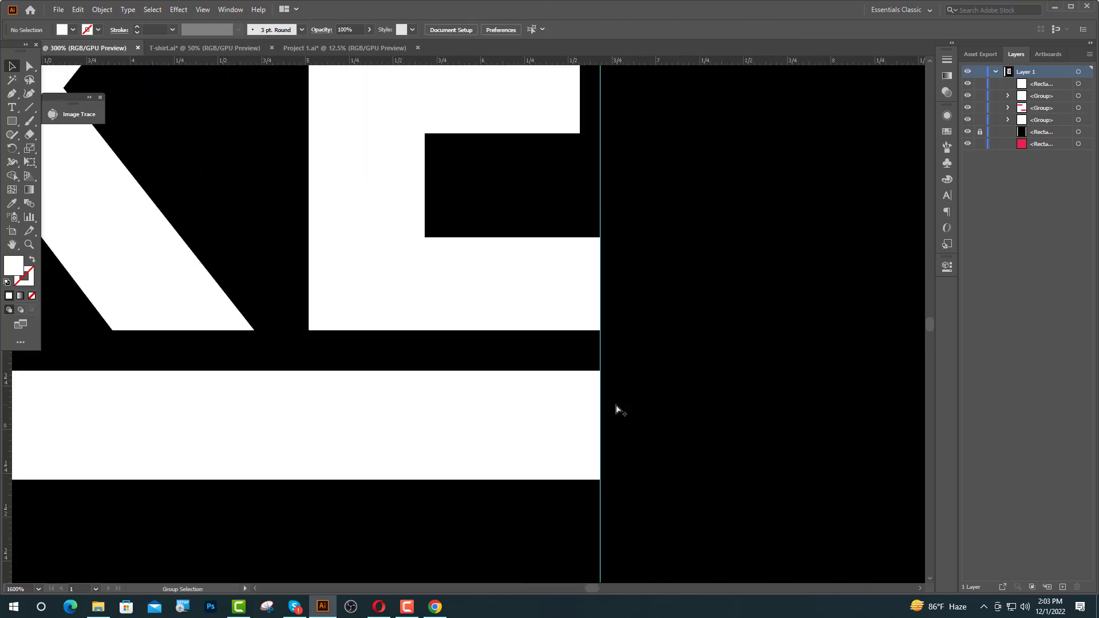
pyautogui.scroll(-3, 615, 409)
pyautogui.click(601, 410)
pyautogui.press('i')
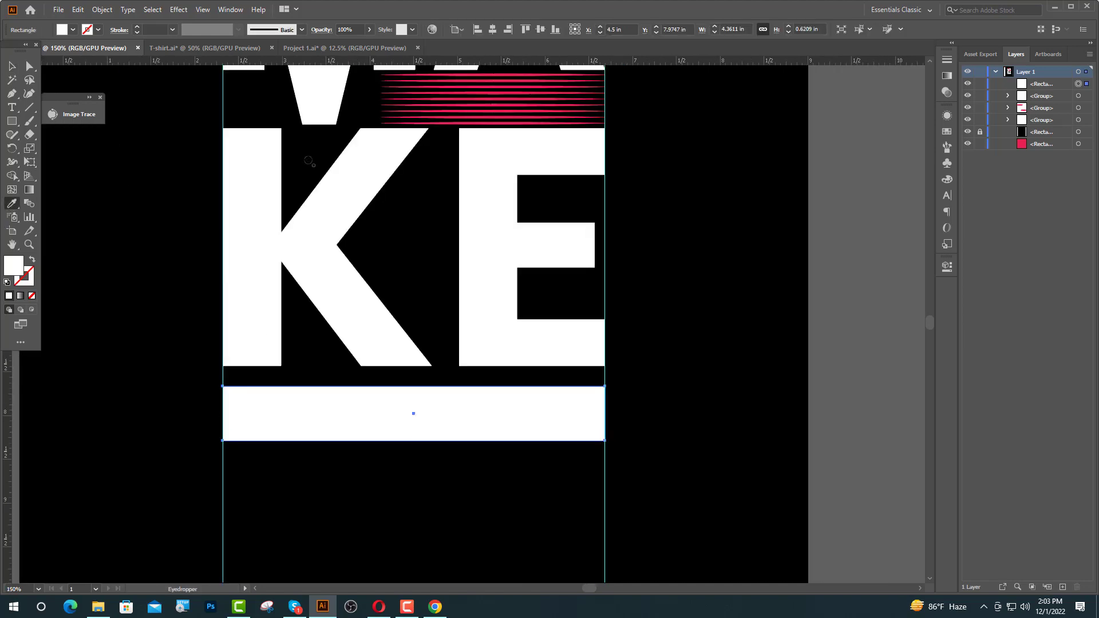
pyautogui.click(448, 108)
pyautogui.press('v')
pyautogui.hotkey('ctrl', 'shift', 'a')
# - Add the black Poppins Bold text YOUR on the red bar and enlarge it to about 1.55 in wide
pyautogui.click(12, 107)
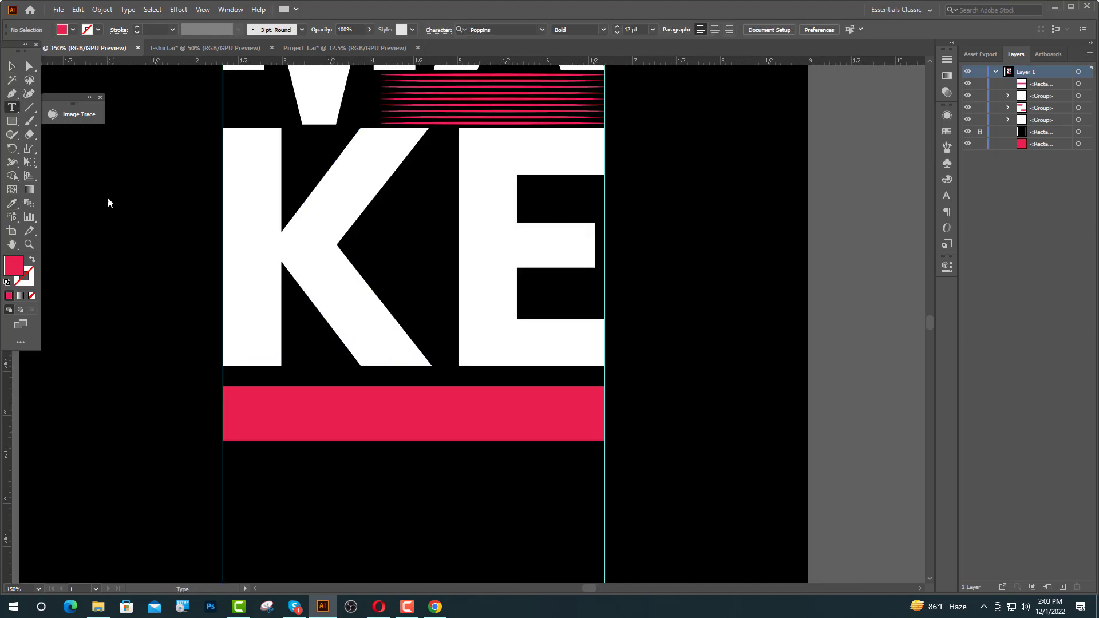
pyautogui.click(367, 413)
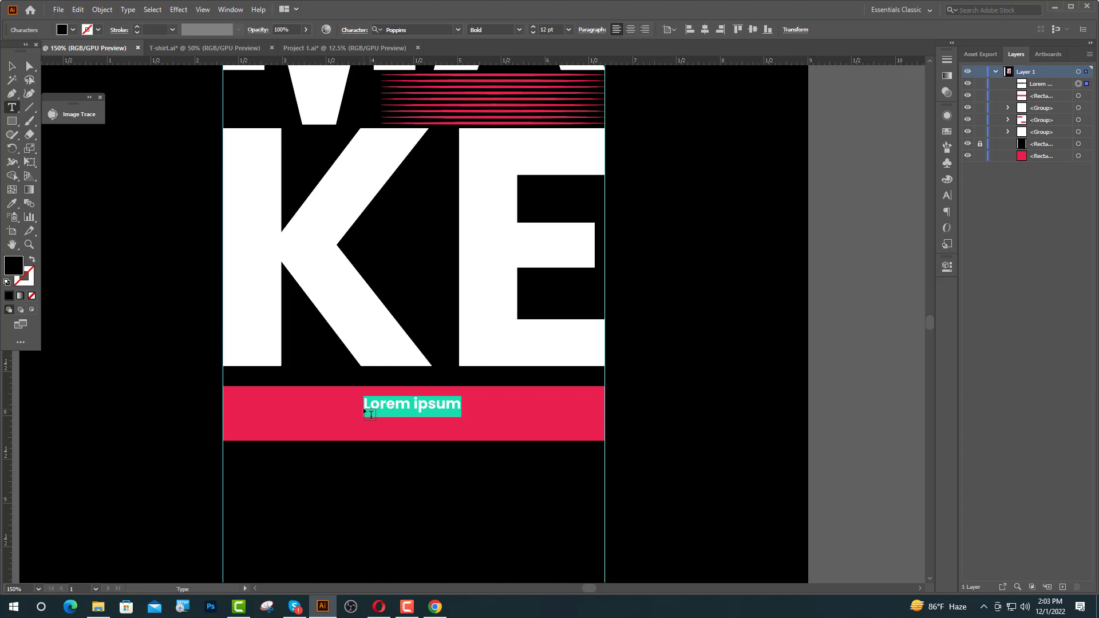
pyautogui.write('YOUR')
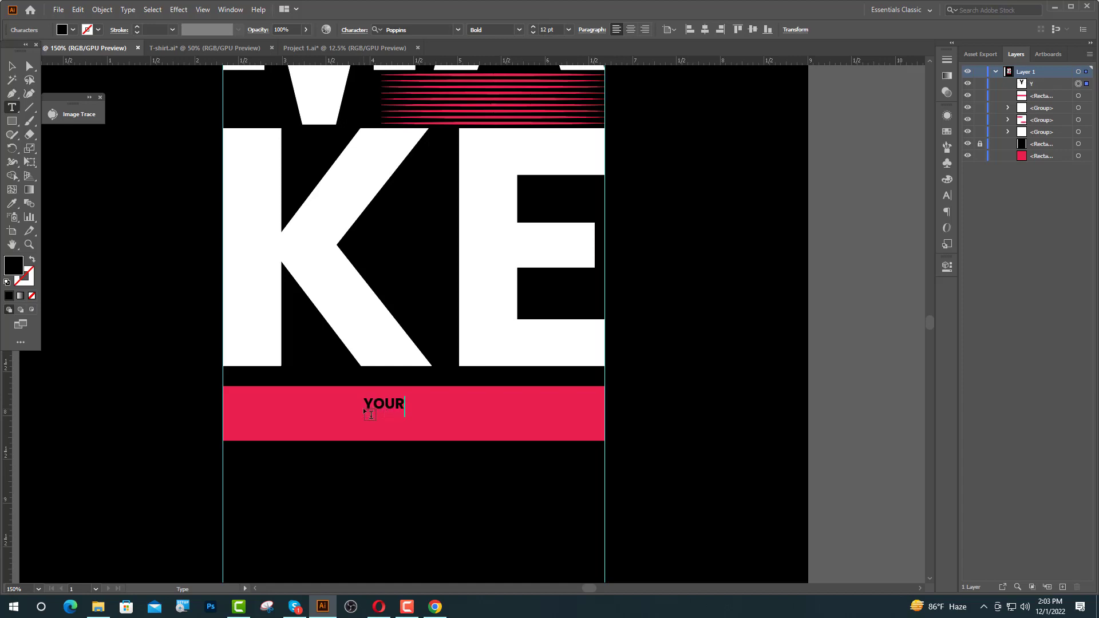
pyautogui.press('Escape')
pyautogui.moveTo(384, 415); pyautogui.dragTo(399, 468)
# - Convert YOUR to outlines and centre it horizontally and vertically on the red bar
pyautogui.rightClick(397, 433)
pyautogui.click(439, 273)
pyautogui.keyDown('shift'); pyautogui.click(498, 424); pyautogui.keyUp('shift')
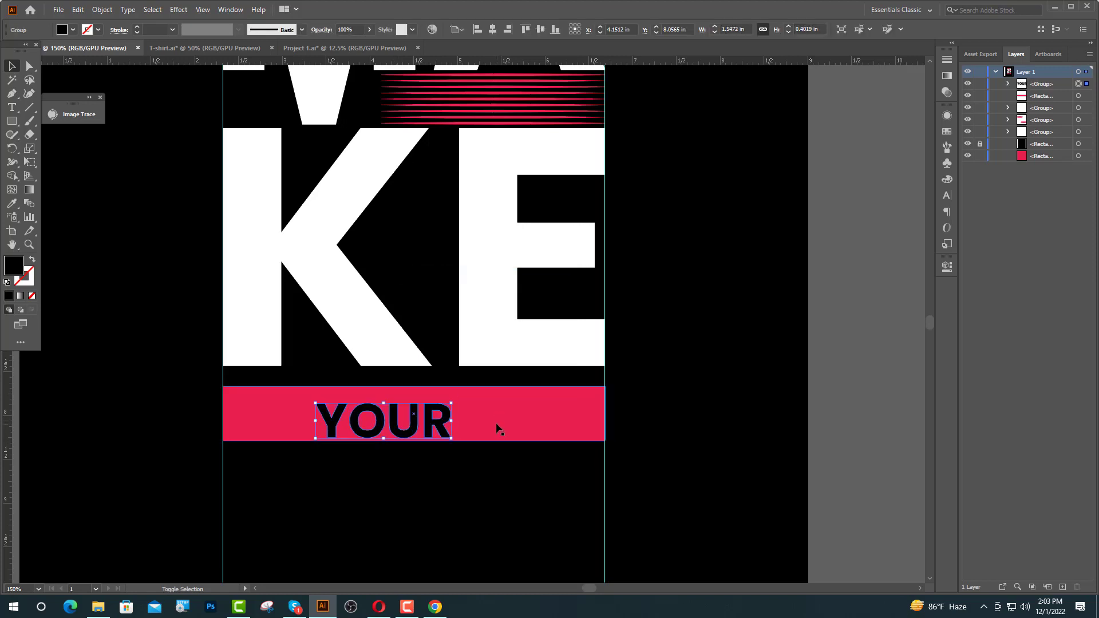
pyautogui.click(492, 29)
pyautogui.click(540, 30)
pyautogui.hotkey('ctrl', 'shift', 'a')
# - Draw matching pinkish red rectangles about 0.44 by 1.61 in along both guides, extending downward from the bar's ends
pyautogui.click(13, 121)
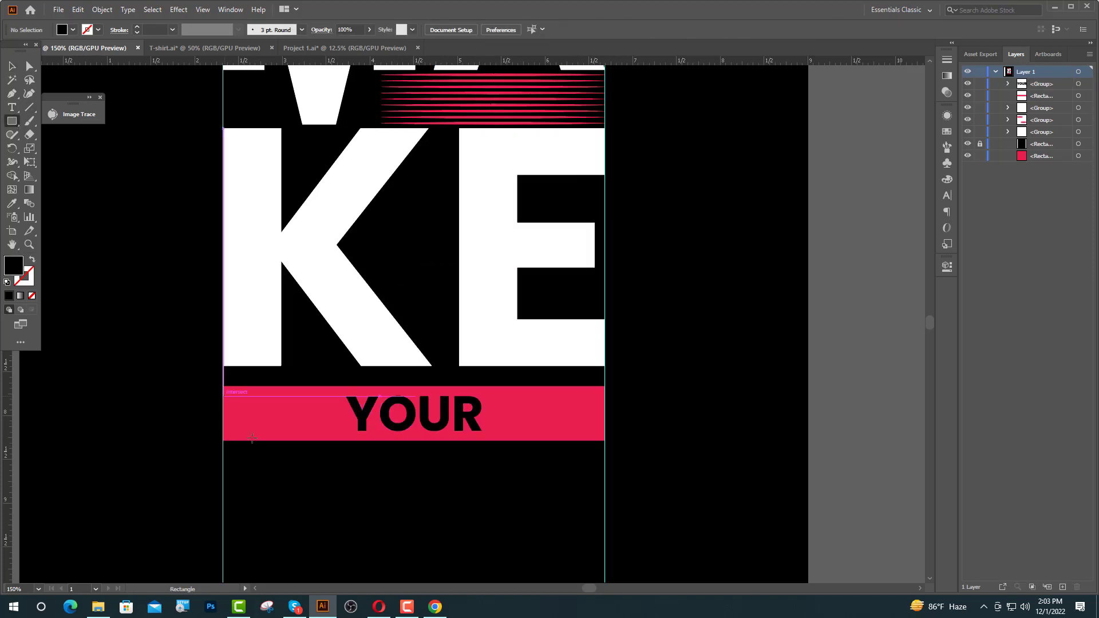
pyautogui.moveTo(223, 397); pyautogui.dragTo(588, 520)
pyautogui.click(12, 204)
pyautogui.click(276, 431)
pyautogui.press('v')
pyautogui.click(172, 350)
# - Unite the bar and its two vertical legs into one shape and place it behind the YOUR lettering
pyautogui.keyDown('shift'); pyautogui.click(256, 512); pyautogui.keyUp('shift')
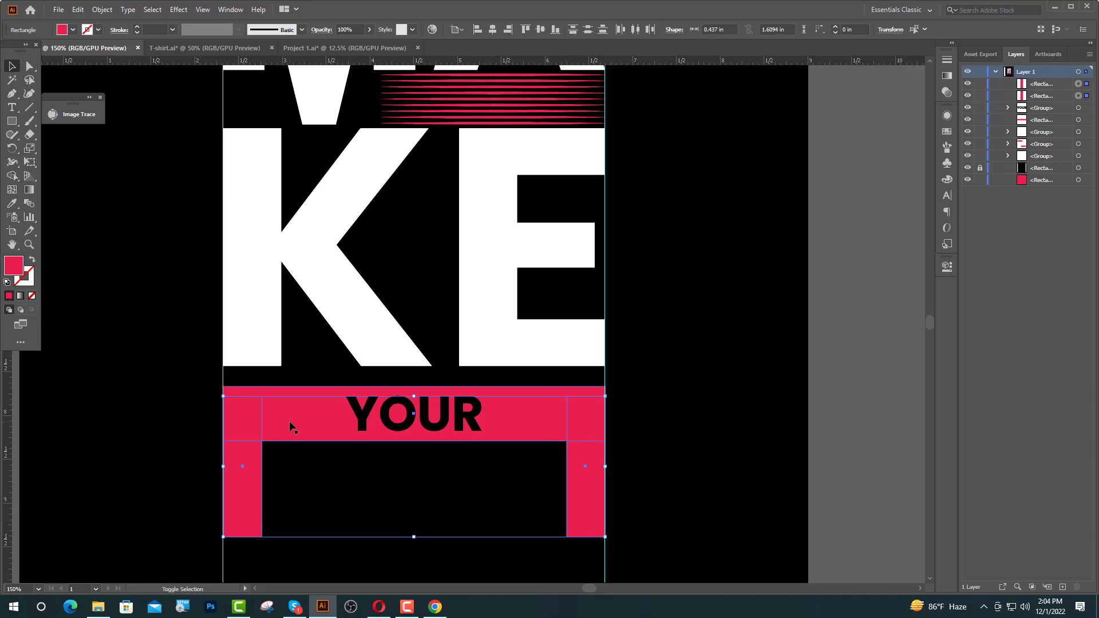
pyautogui.keyDown('shift'); pyautogui.click(290, 429); pyautogui.keyUp('shift')
pyautogui.click(943, 270)
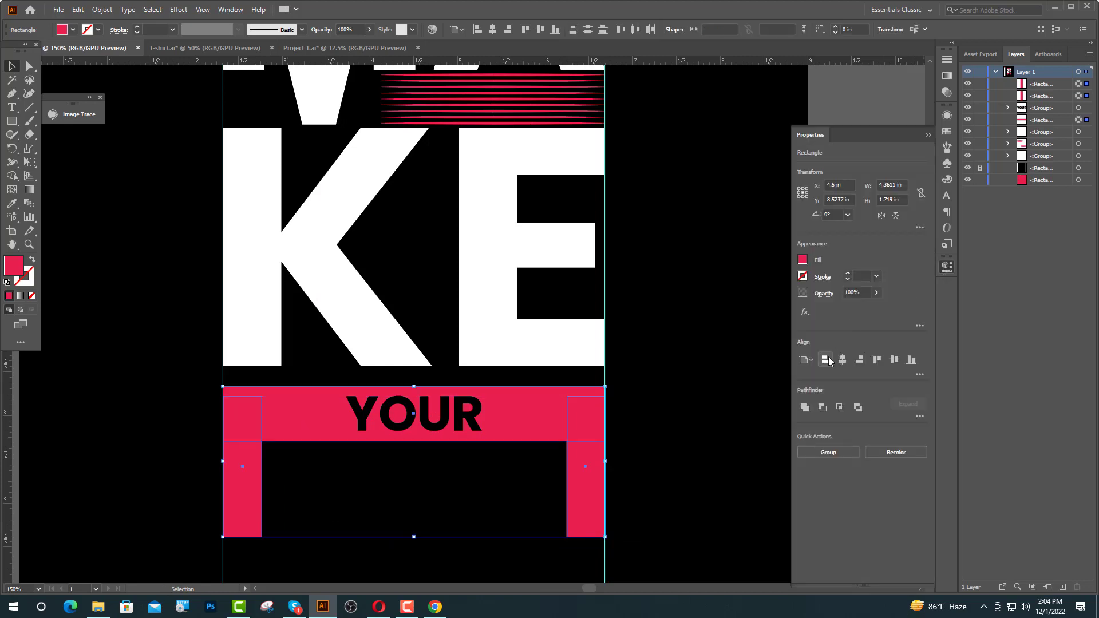
pyautogui.click(809, 408)
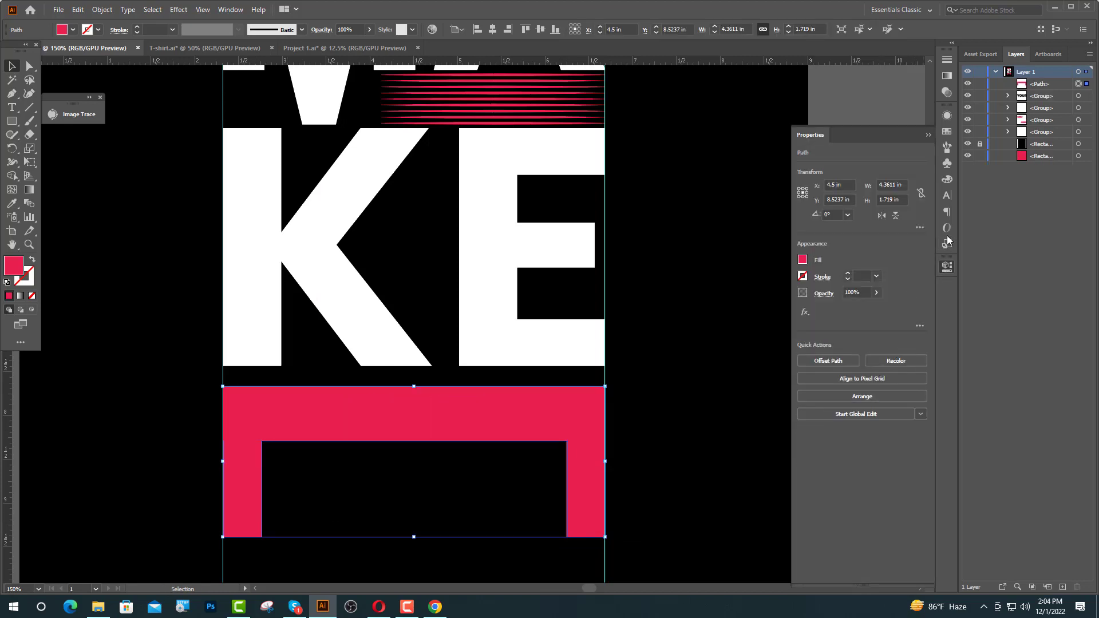
pyautogui.click(928, 136)
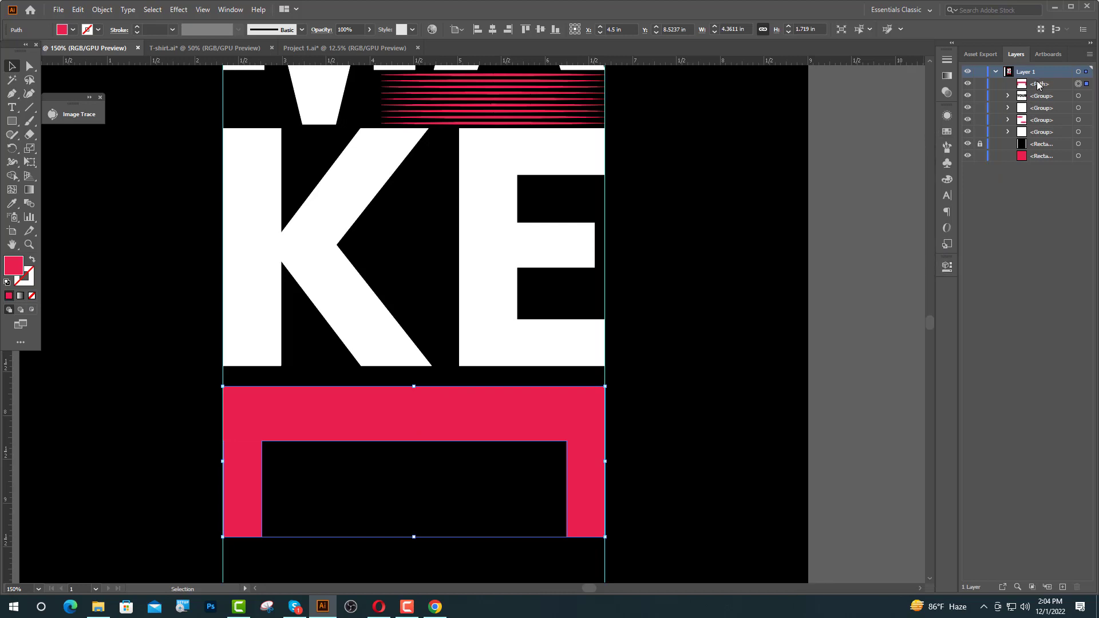
pyautogui.moveTo(1039, 85); pyautogui.dragTo(1039, 96)
pyautogui.click(868, 277)
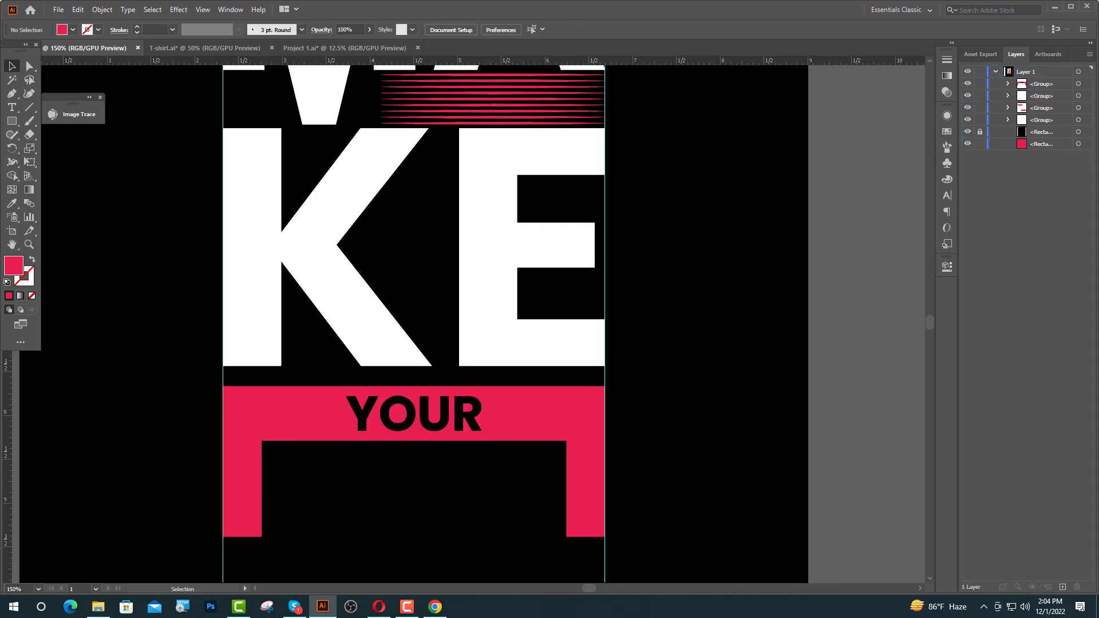
# - Add the Poppins Bold text SELF inside the red frame, enlarge it to about 3.23 in wide and convert it to outlines
pyautogui.click(15, 111)
pyautogui.click(335, 487)
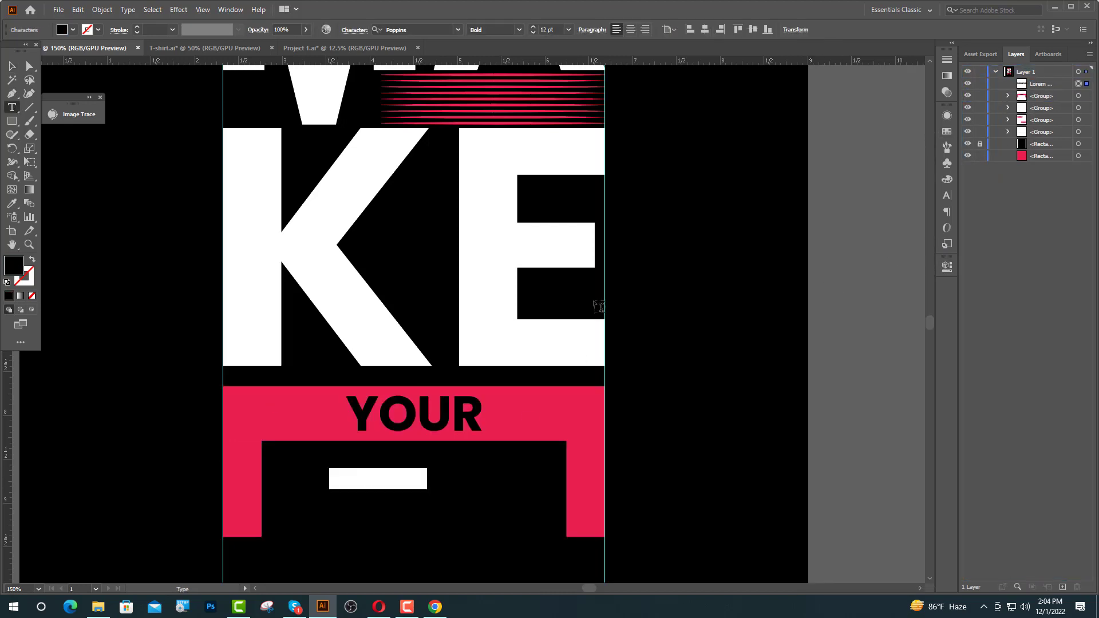
pyautogui.write('S')
pyautogui.press('Escape')
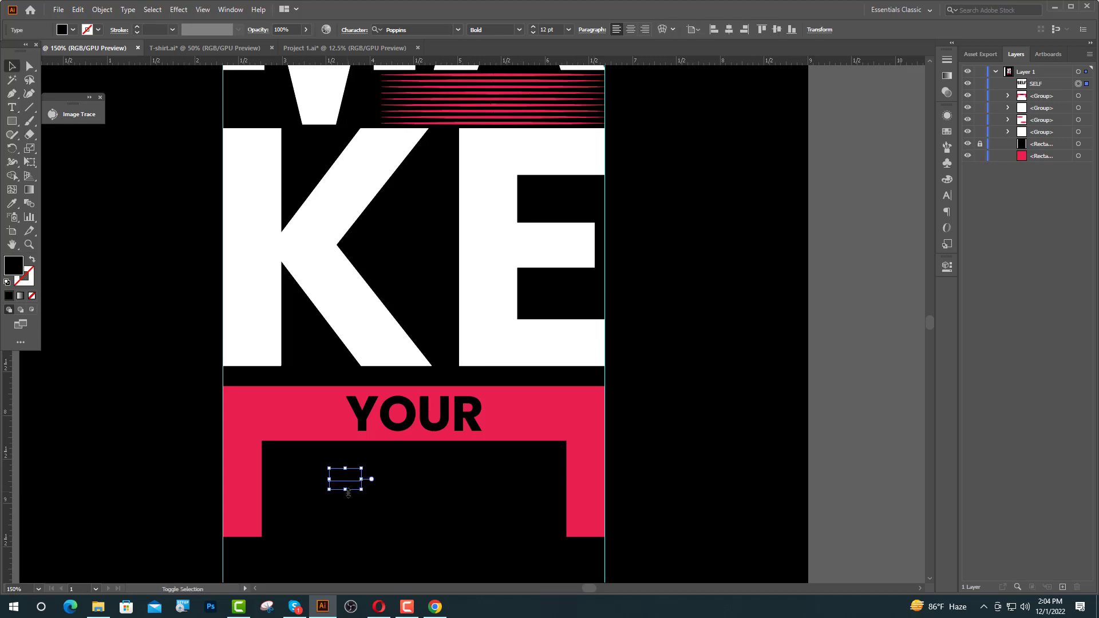
pyautogui.moveTo(345, 490)
pyautogui.mouseDown()
pyautogui.moveTo(383, 589)
pyautogui.moveTo(346, 470)
pyautogui.mouseUp()
pyautogui.moveTo(322, 380); pyautogui.dragTo(393, 342)
pyautogui.rightClick(393, 335)
pyautogui.click(431, 412)
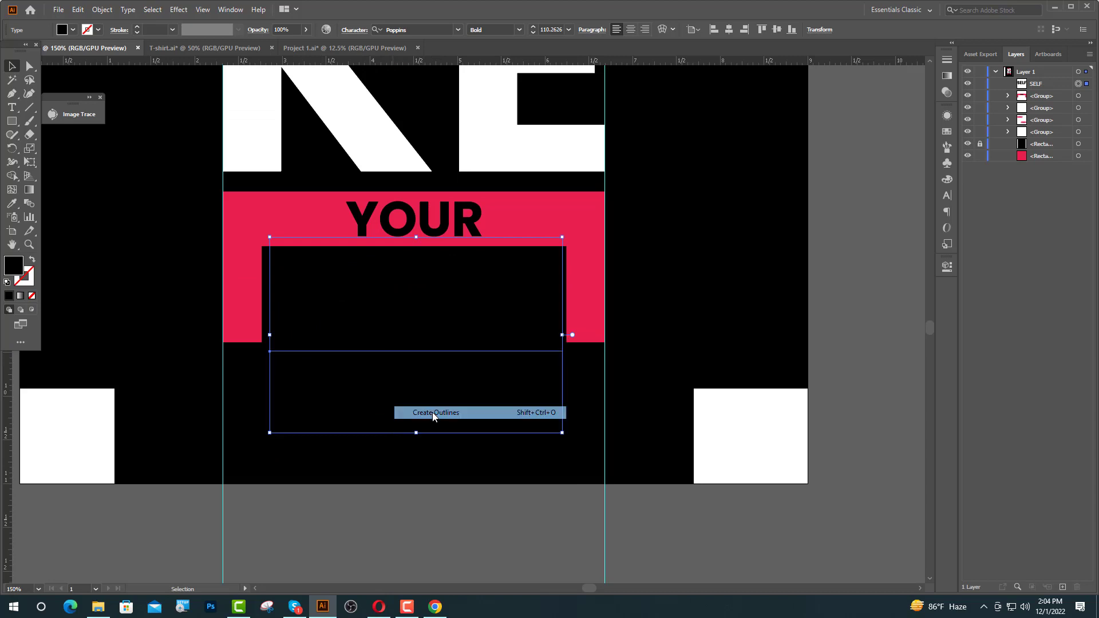
# - Recolour the SELF outlines white by sampling the KE lettering and scale them down slightly to fit between the frame's legs
pyautogui.click(12, 203)
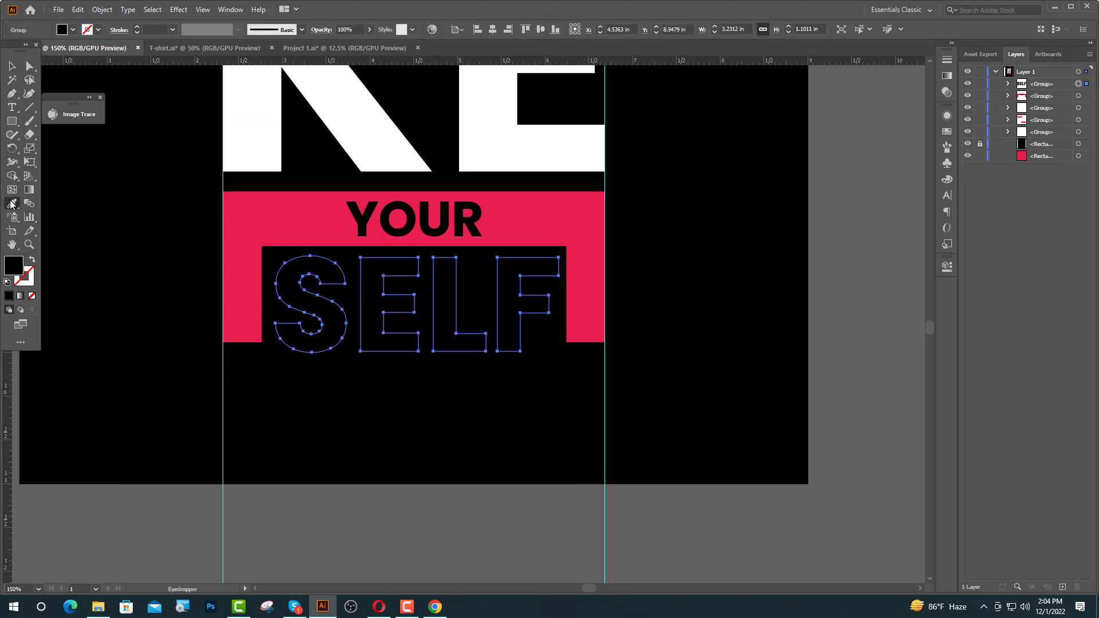
pyautogui.click(245, 144)
pyautogui.press('v')
pyautogui.moveTo(417, 352); pyautogui.dragTo(417, 342)
pyautogui.scroll(1, 416, 343)
# - Add the Poppins Bold text PROUD below SELF and enlarge it to about 92 pt so it spans both guides
pyautogui.click(12, 107)
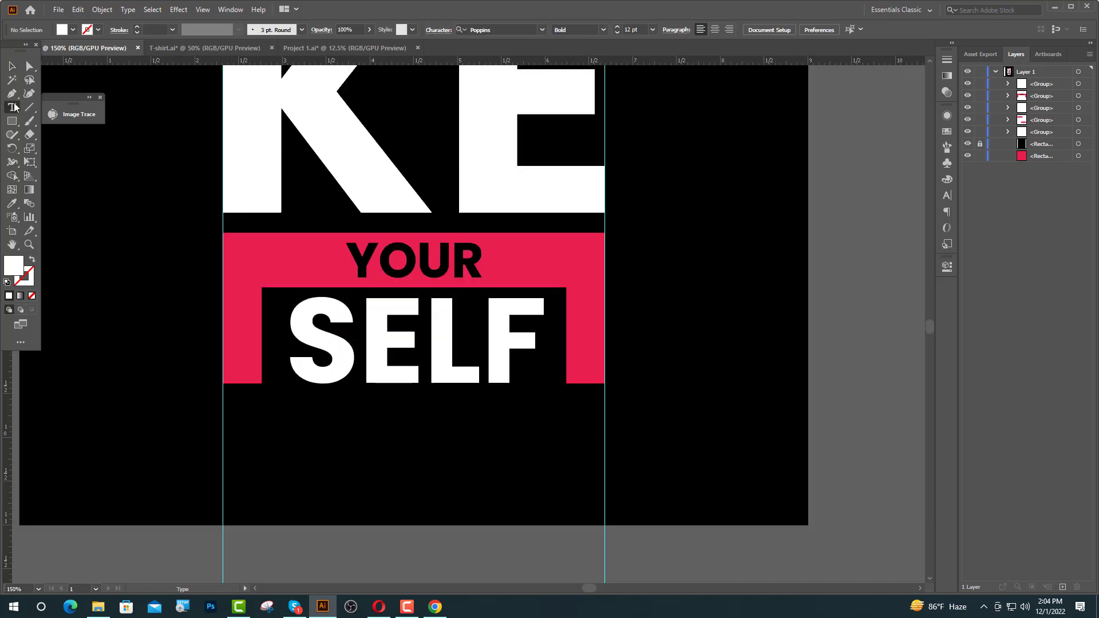
pyautogui.click(224, 425)
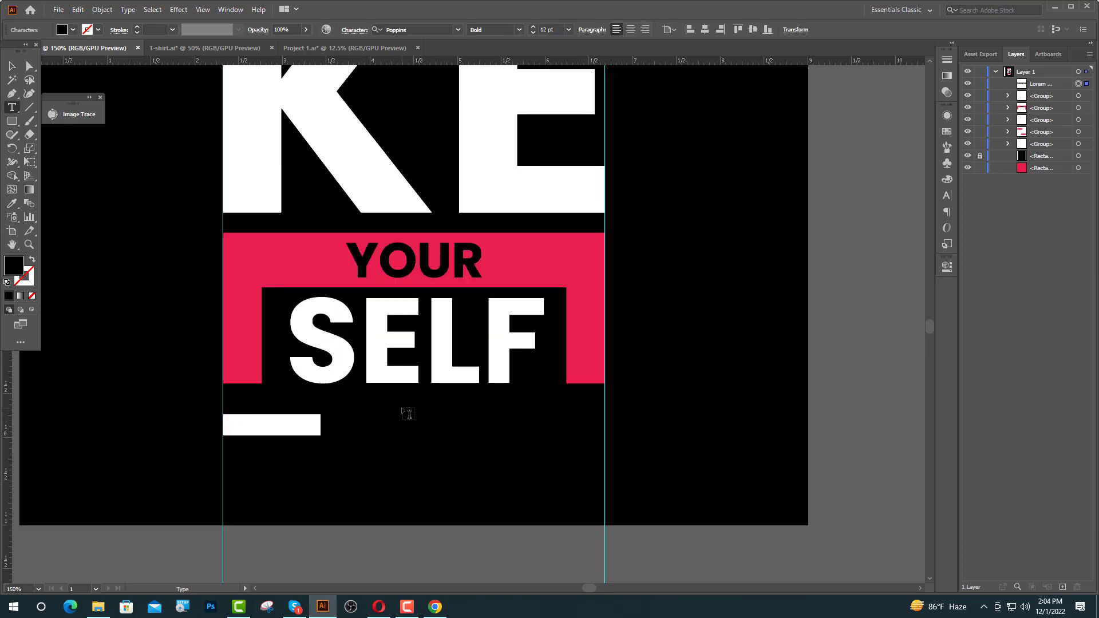
pyautogui.write('p')
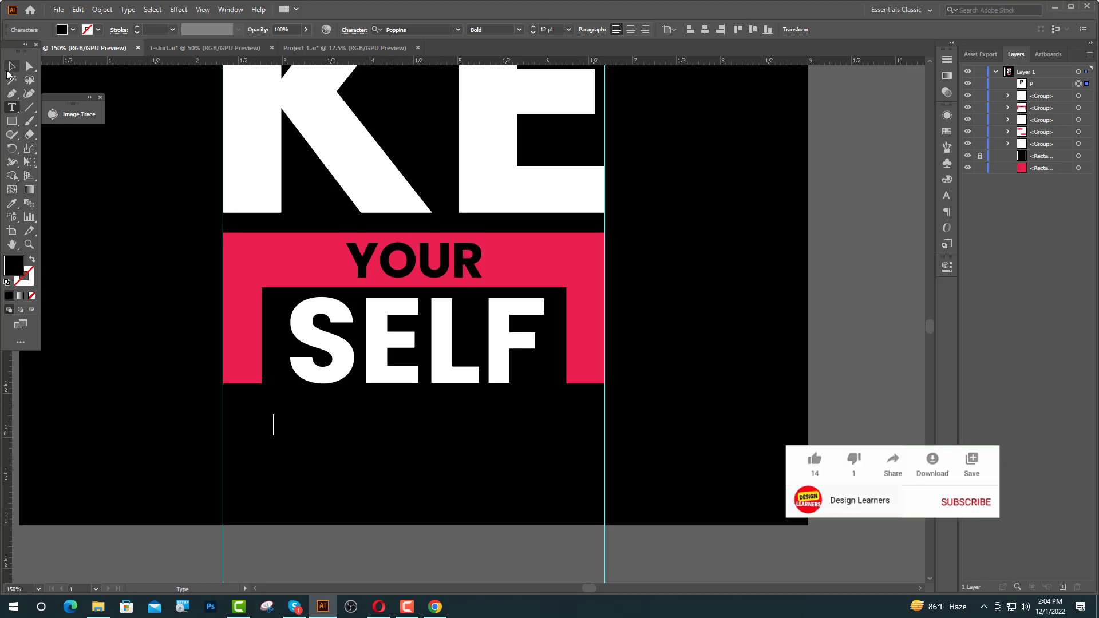
pyautogui.press('Escape')
pyautogui.moveTo(284, 428); pyautogui.dragTo(582, 439)
# - Recolour PROUD white from the KE lettering, convert it to outlines and move it straight down below SELF
pyautogui.press('i')
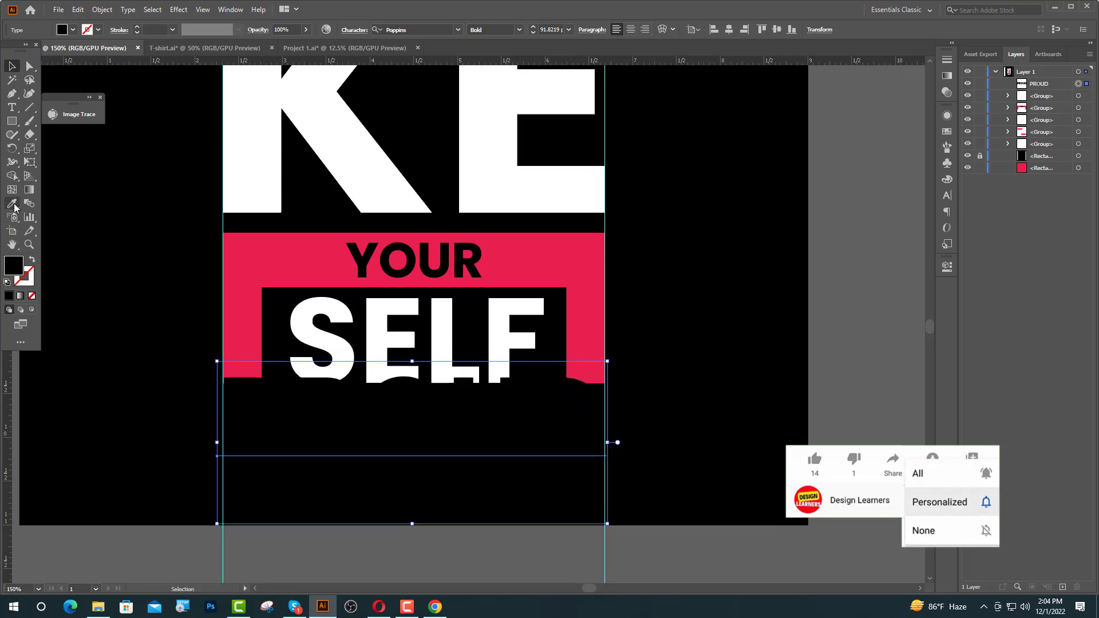
pyautogui.click(265, 189)
pyautogui.press('v')
pyautogui.rightClick(267, 418)
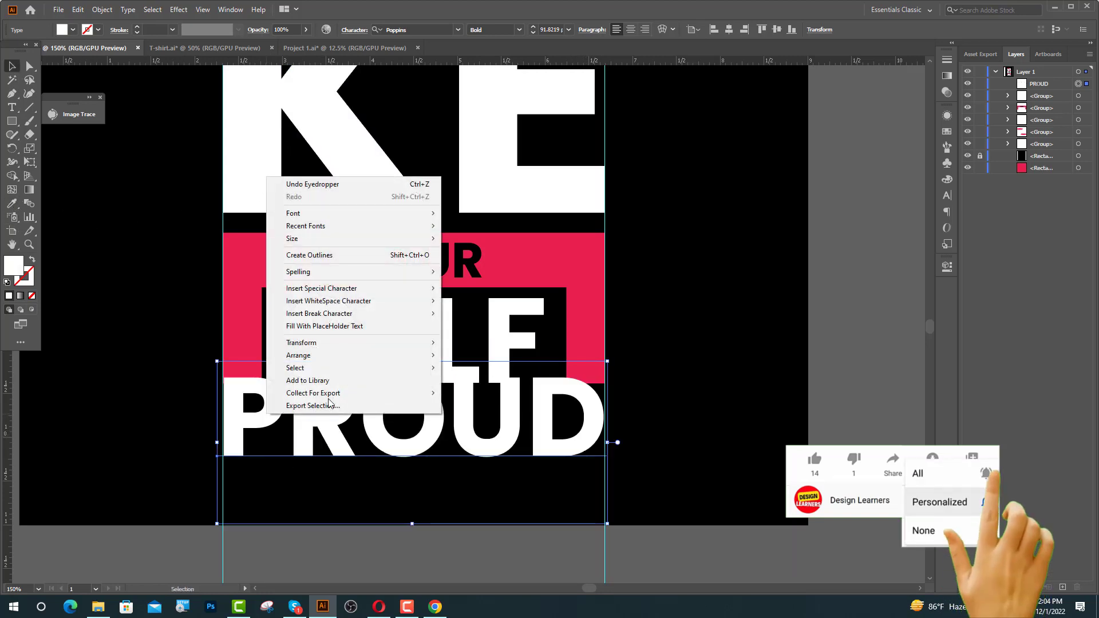
pyautogui.click(304, 256)
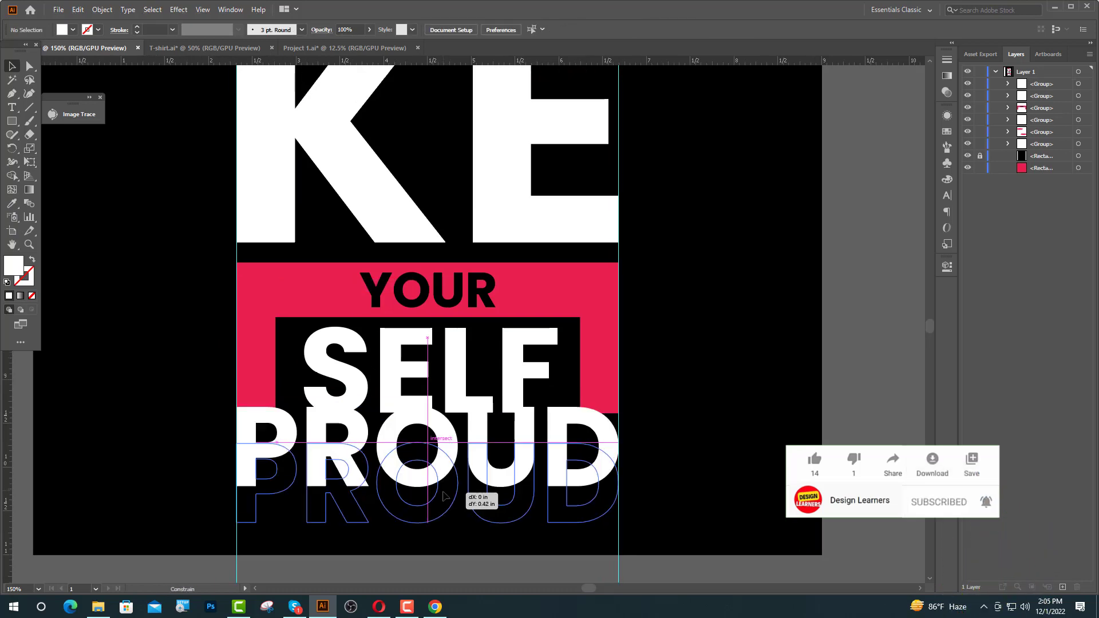
pyautogui.moveTo(444, 460); pyautogui.dragTo(444, 497)
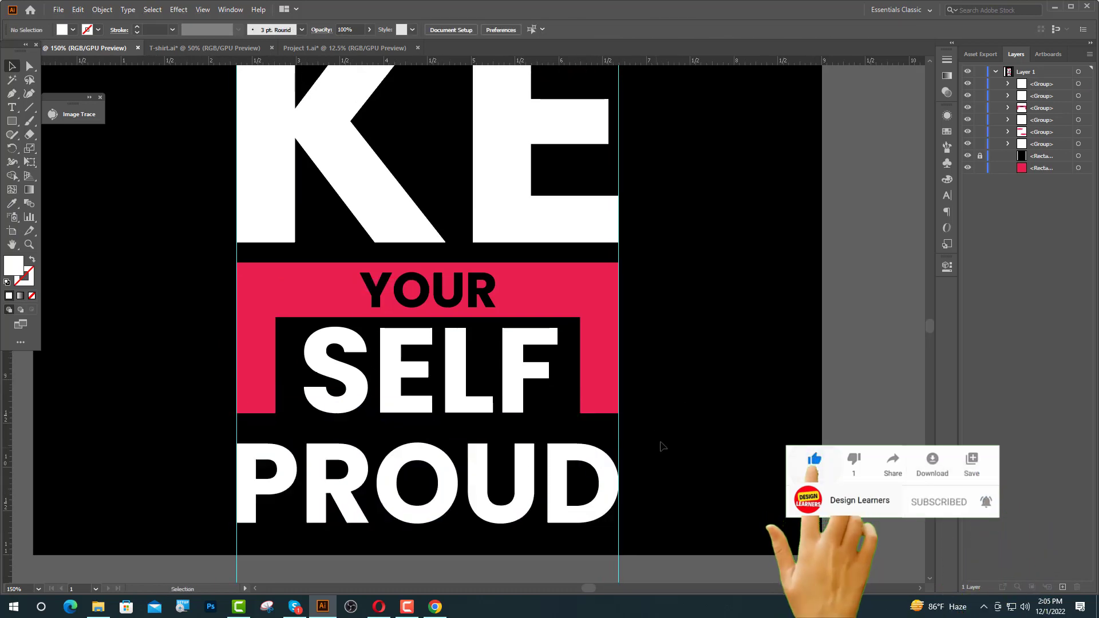
# - Nudge the YOUR frame, SELF and PROUD together vertically to fine-tune the gap beneath the KE lettering
pyautogui.hotkey('ctrl', '-')
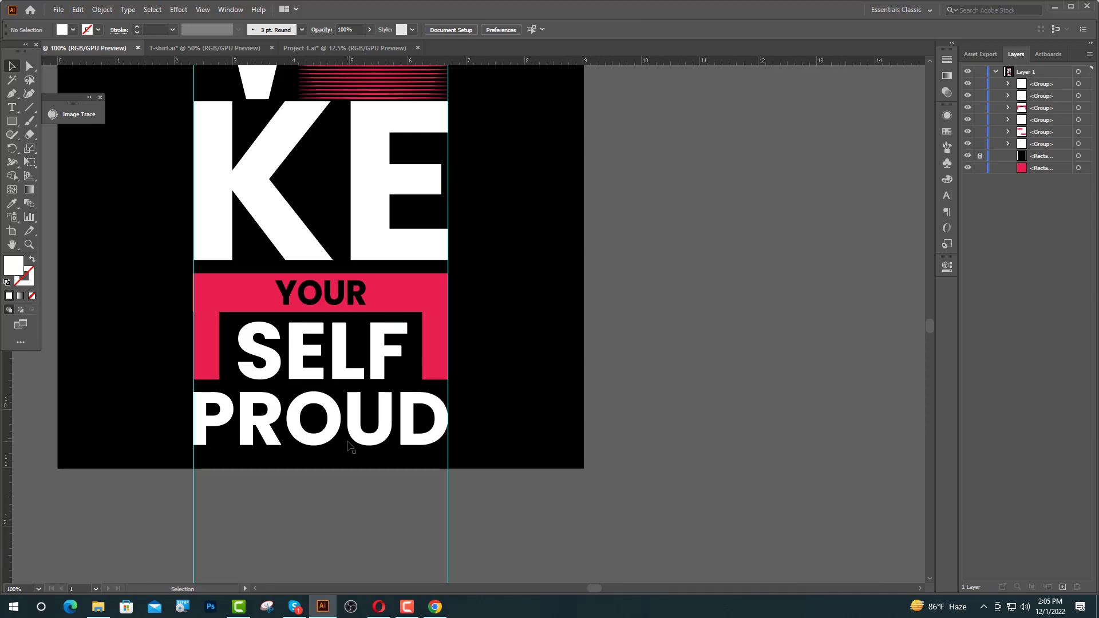
pyautogui.moveTo(313, 468); pyautogui.dragTo(403, 265)
pyautogui.scroll(3, 384, 286)
pyautogui.press('Down')
pyautogui.press('Down')
pyautogui.press('Down')
pyautogui.press('Down')
pyautogui.press('Down')
pyautogui.press('Down')
pyautogui.press('Down')
pyautogui.press('Down')
pyautogui.press('Down')
pyautogui.press('Down')
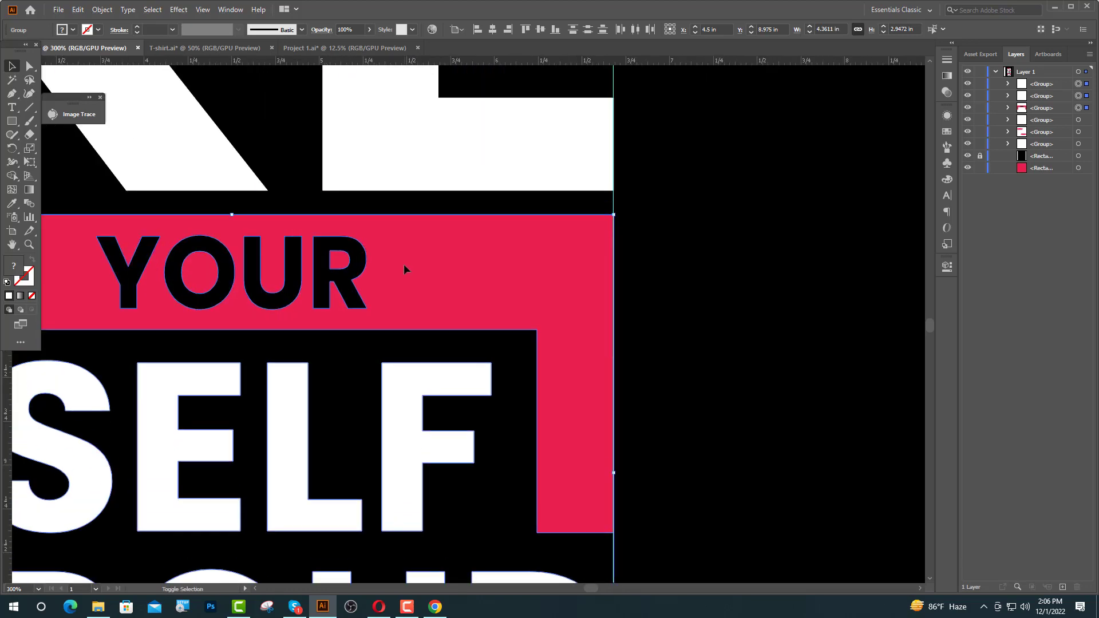
pyautogui.scroll(-2, 404, 270)
pyautogui.click(601, 312)
pyautogui.scroll(5, 572, 361)
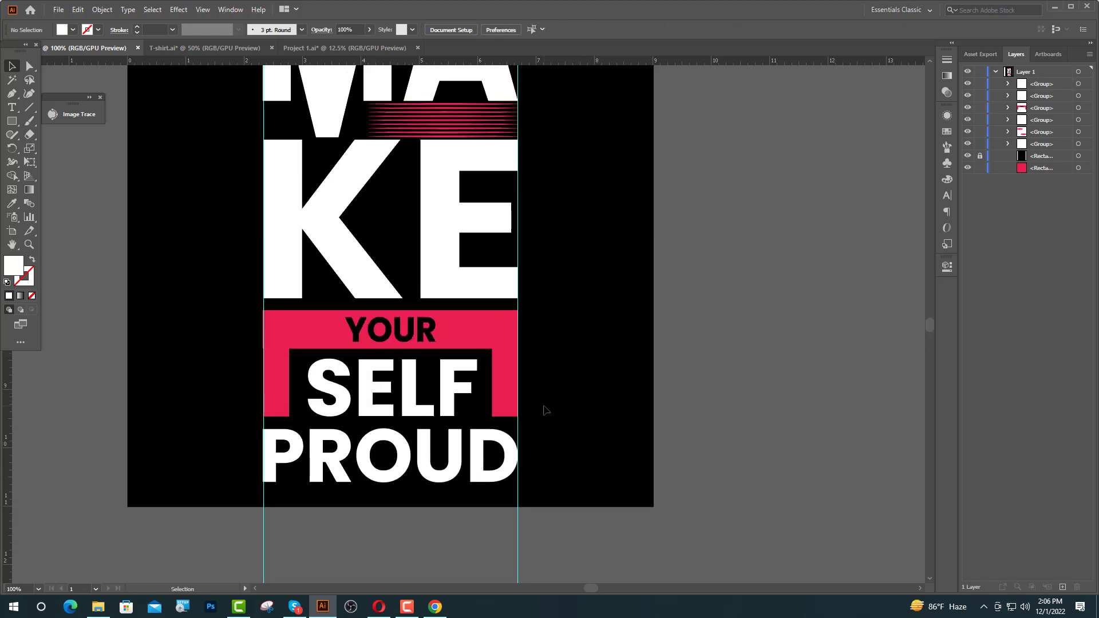
# - Select all the lettering and red accents and move them straight up to sit roughly centred in the artboard's height
pyautogui.scroll(-1, 428, 416)
pyautogui.scroll(-2, 429, 418)
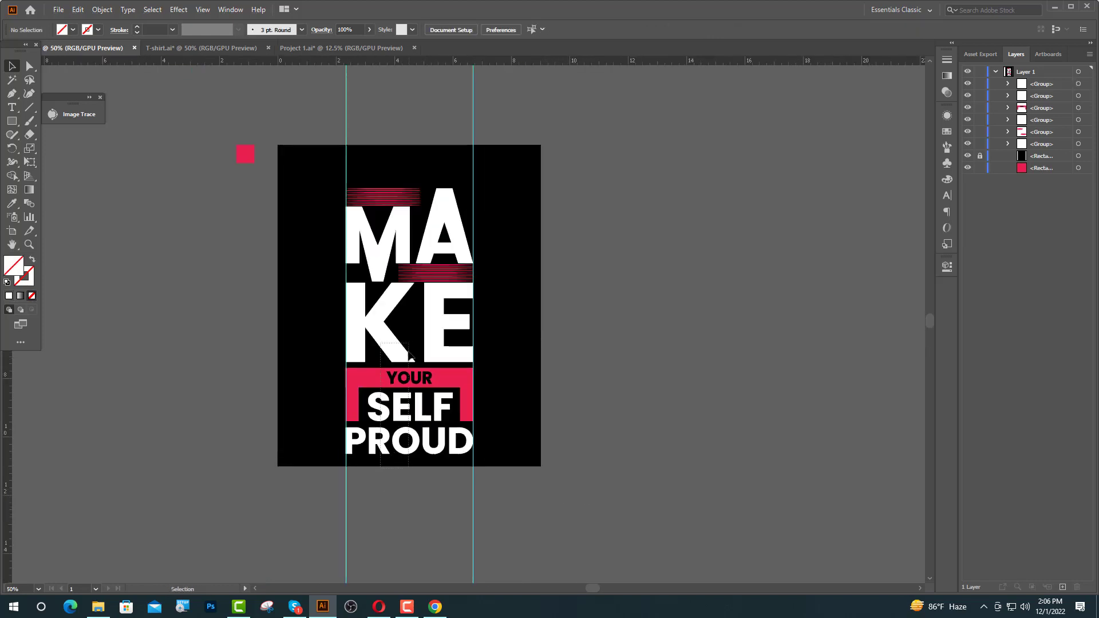
pyautogui.moveTo(409, 355); pyautogui.dragTo(423, 194)
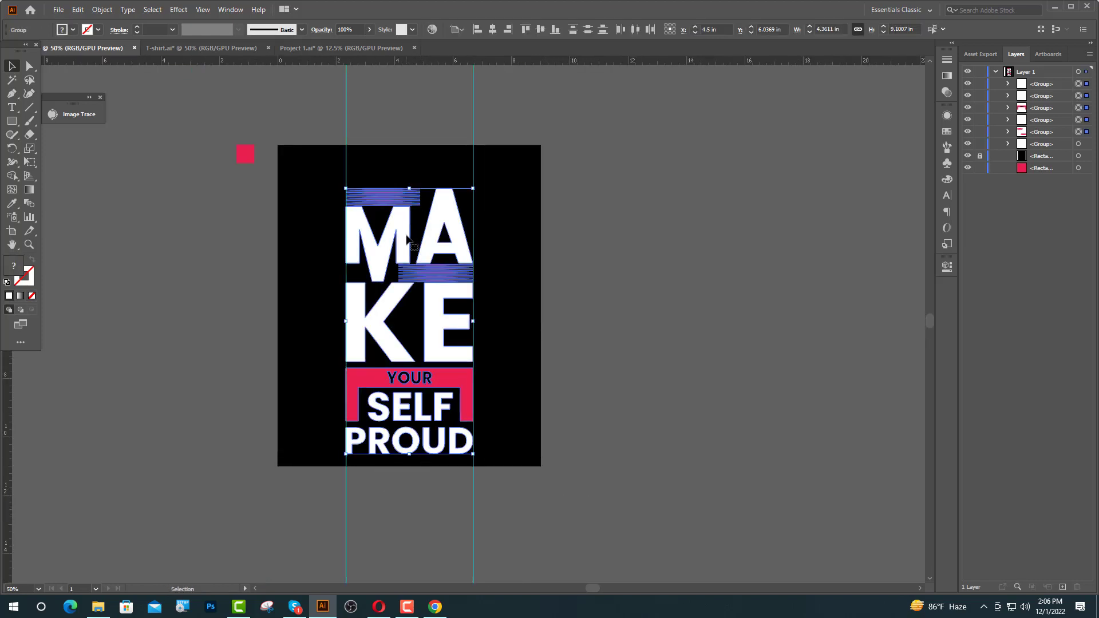
pyautogui.moveTo(402, 240); pyautogui.dragTo(402, 222)
pyautogui.click(424, 155)
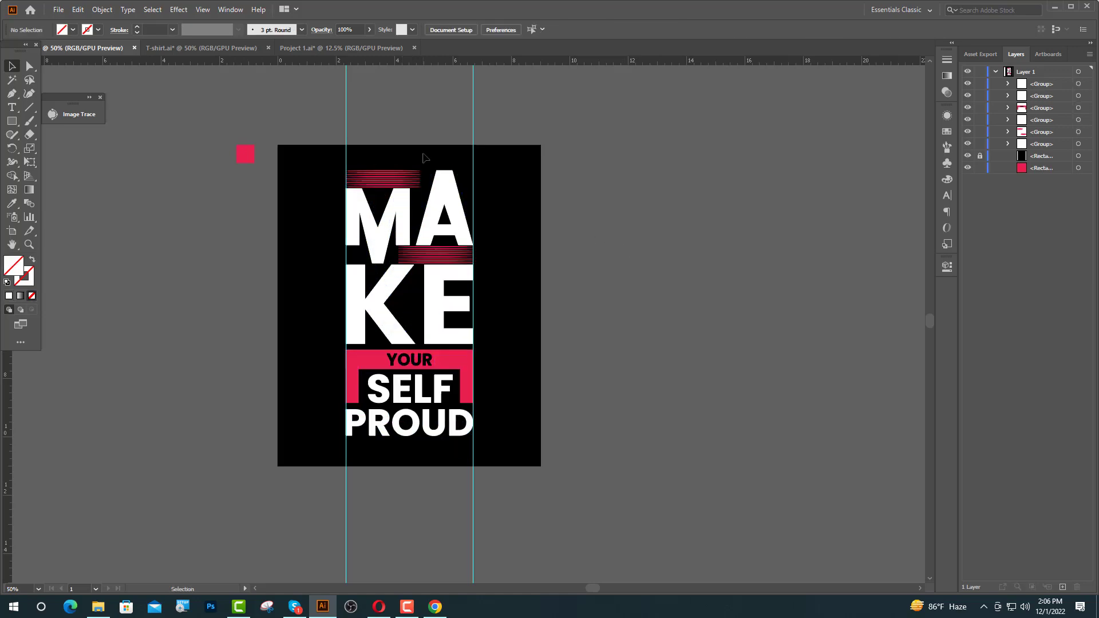
# - Bring the black grunge texture group from Project 1.ai over the design and scale it down to about 7.77 by 10.98 in
pyautogui.click(299, 48)
pyautogui.moveTo(446, 269); pyautogui.dragTo(98, 47)
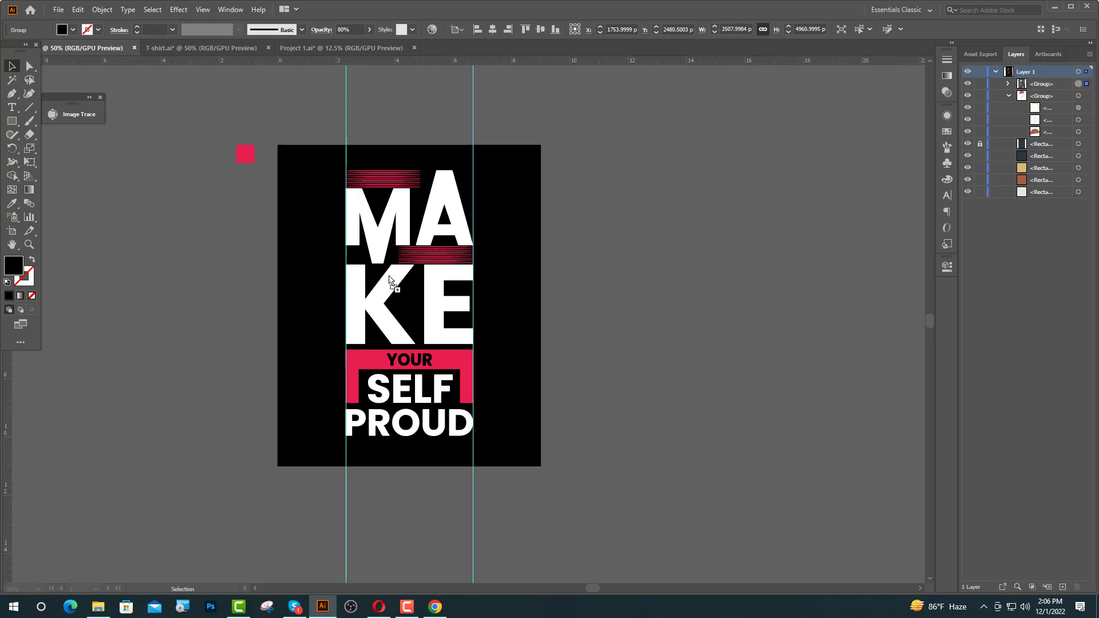
pyautogui.moveTo(389, 280); pyautogui.dragTo(389, 279)
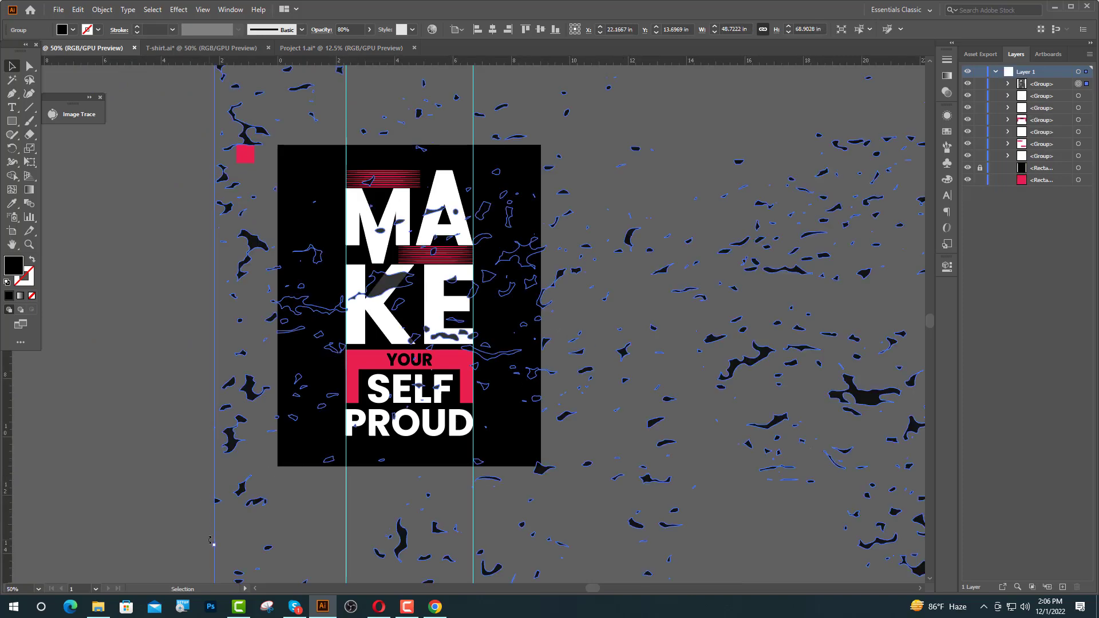
pyautogui.moveTo(213, 546); pyautogui.dragTo(332, 279)
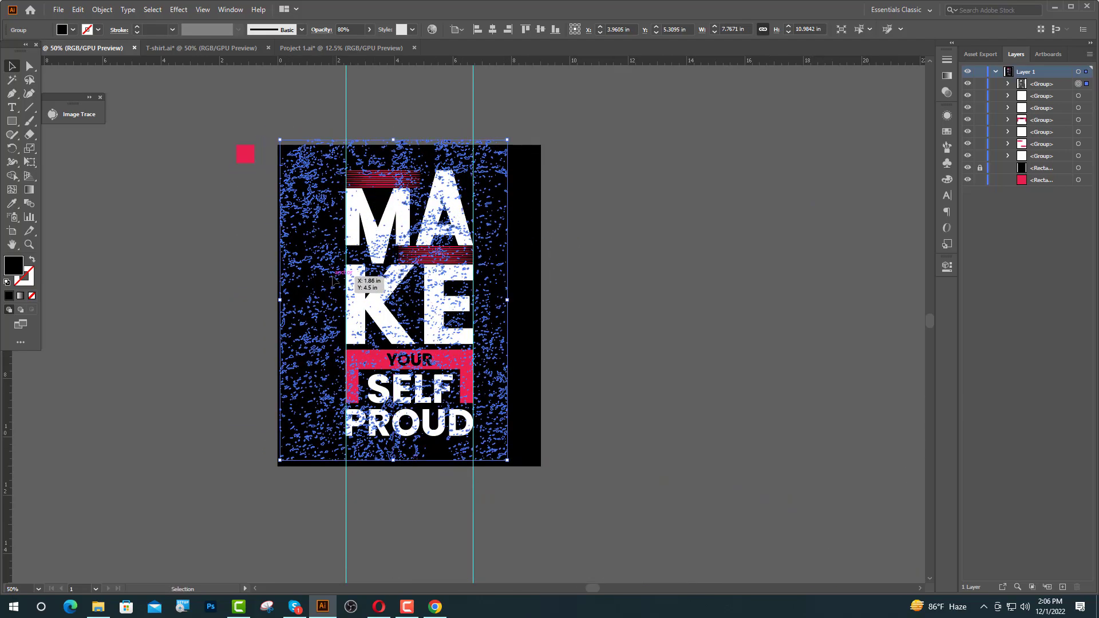
# - Scale the grunge texture to about 6.92 by 9.79 in and position it centrally over the lettering
pyautogui.scroll(1, 477, 301)
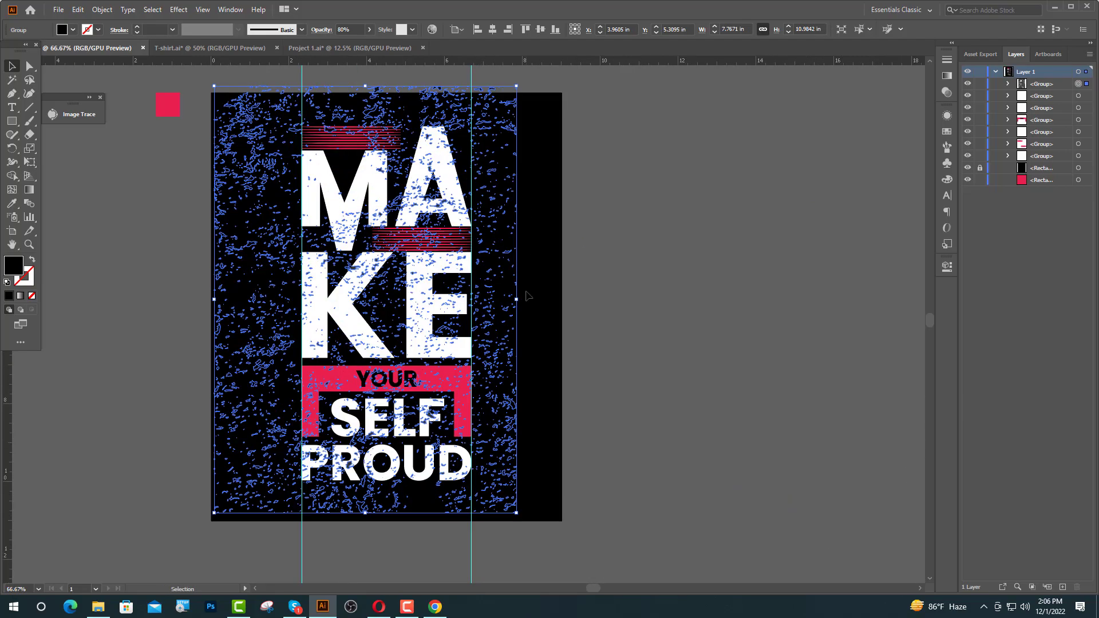
pyautogui.moveTo(520, 300); pyautogui.dragTo(506, 299)
pyautogui.moveTo(458, 312); pyautogui.dragTo(474, 305)
pyautogui.click(616, 382)
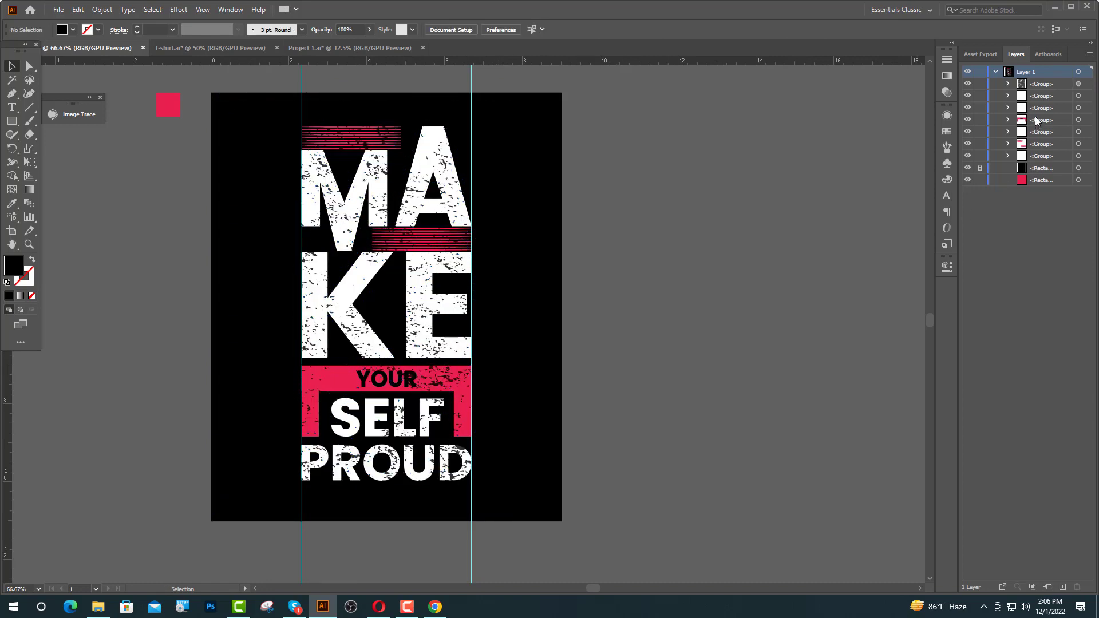
# - Move the red YOUR frame group above the grunge texture in the stacking order
pyautogui.click(1077, 120)
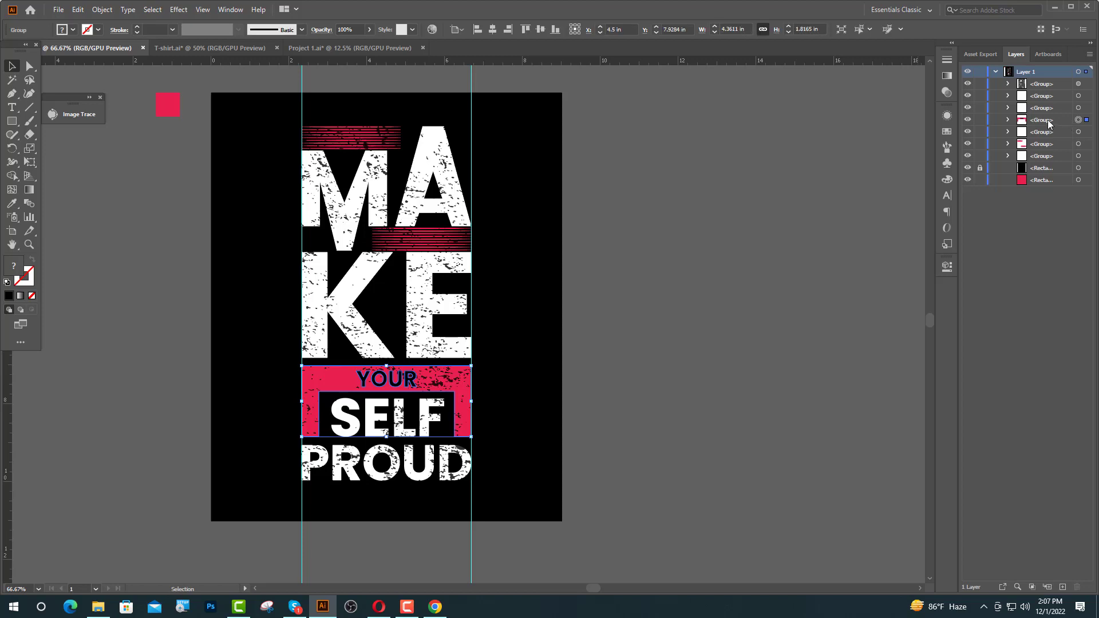
pyautogui.moveTo(1037, 80); pyautogui.dragTo(1034, 80)
pyautogui.hotkey('ctrl', 'shift', 'a')
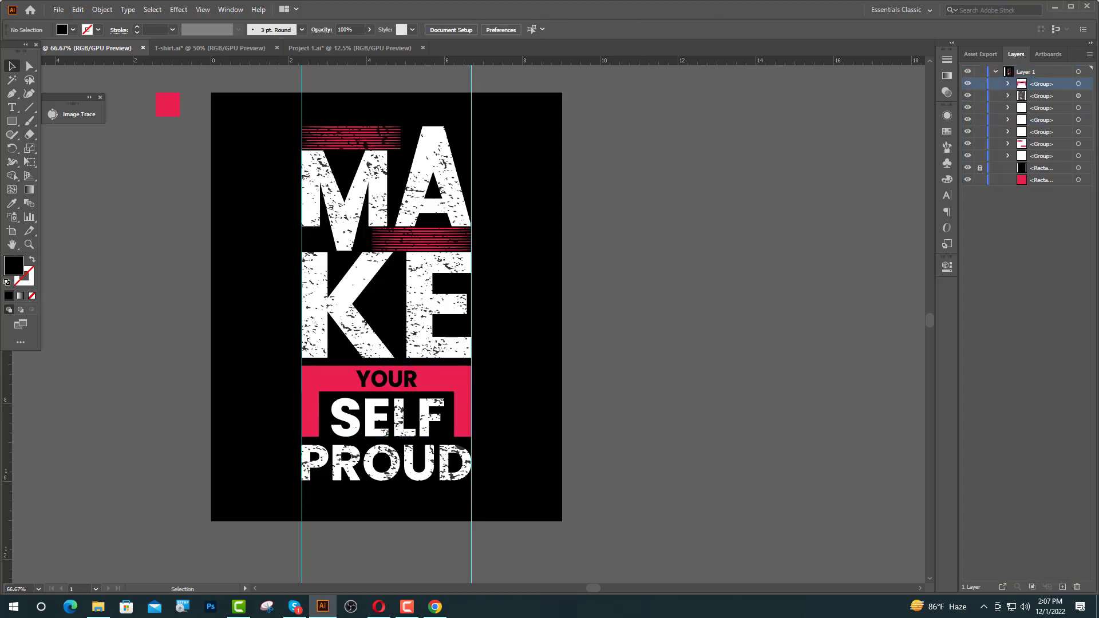
# - Draw a black rectangle about 4.35 by 9.09 in covering the whole lettering between the guides
pyautogui.click(12, 121)
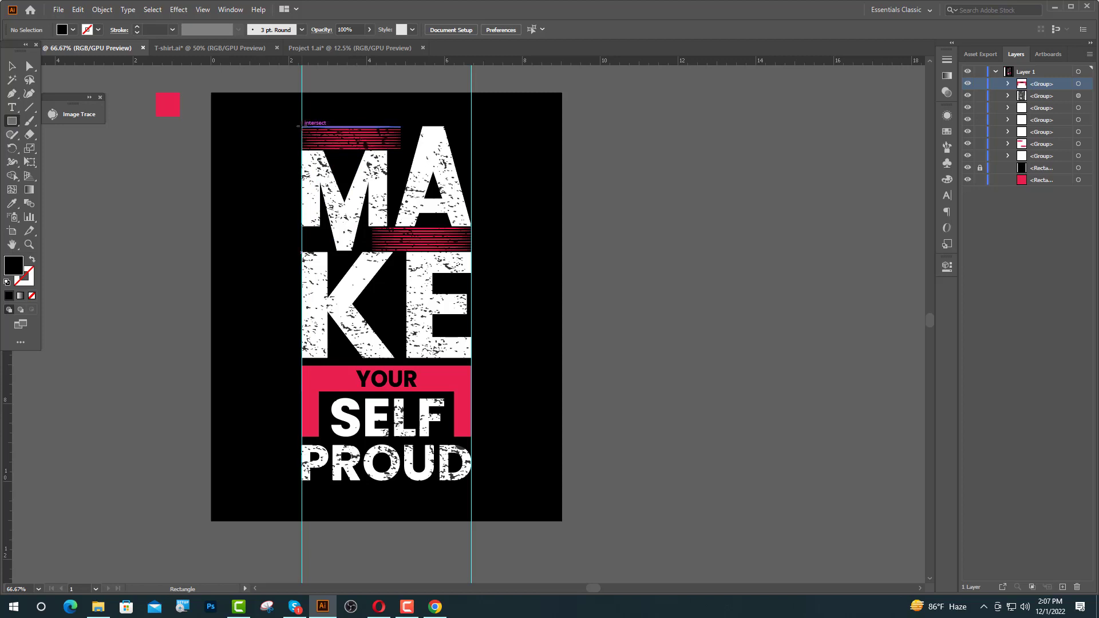
pyautogui.moveTo(302, 126); pyautogui.dragTo(472, 481)
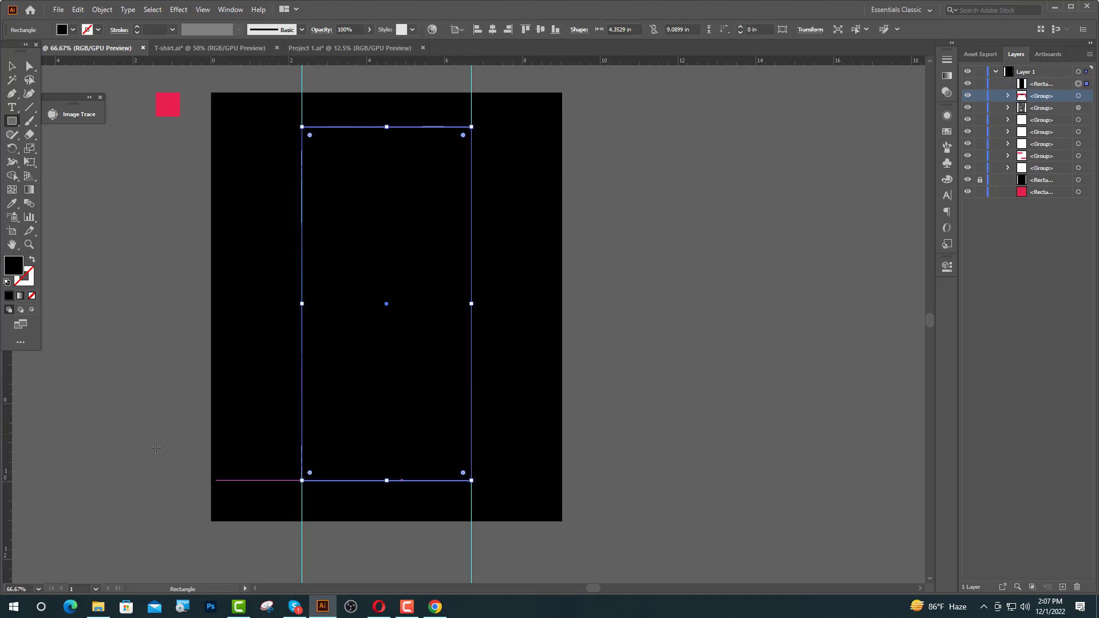
pyautogui.press('v')
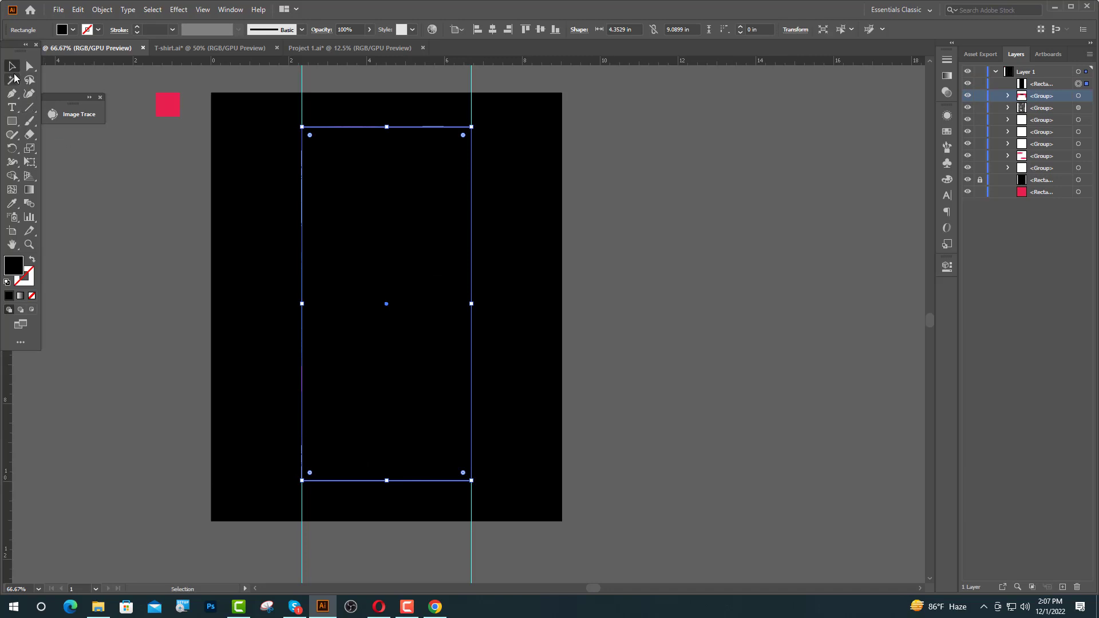
# - Select the rectangle with the lettering, accents and texture and make a clipping mask from it
pyautogui.hotkey('ctrl', '-')
pyautogui.moveTo(425, 284)
pyautogui.mouseDown()
pyautogui.moveTo(447, 458)
pyautogui.moveTo(466, 510)
pyautogui.moveTo(463, 501)
pyautogui.mouseUp()
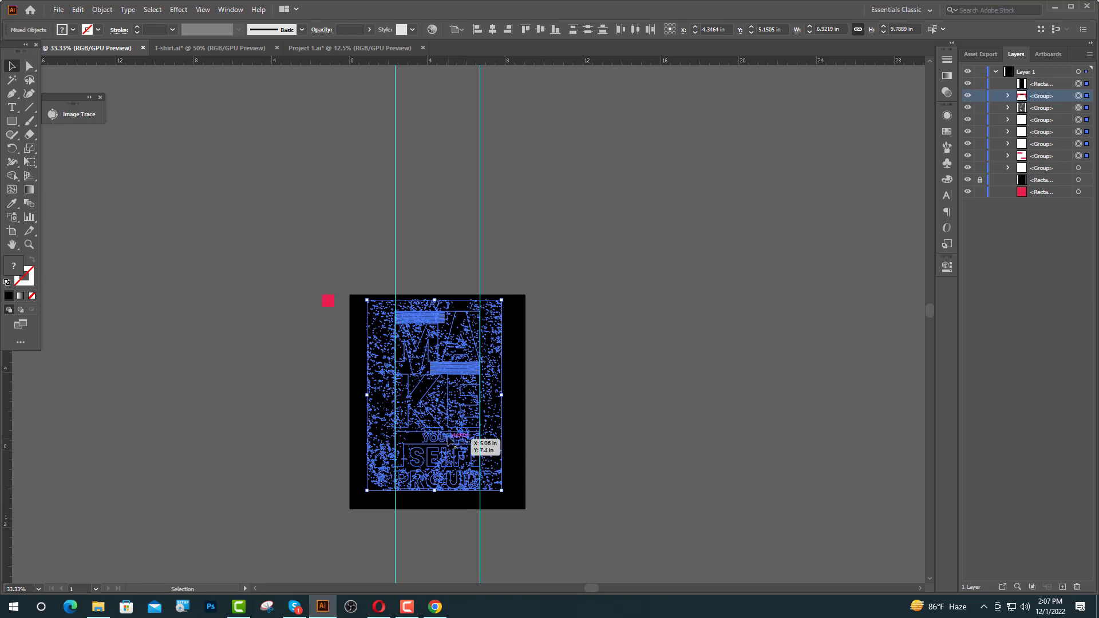
pyautogui.rightClick(447, 432)
pyautogui.click(514, 344)
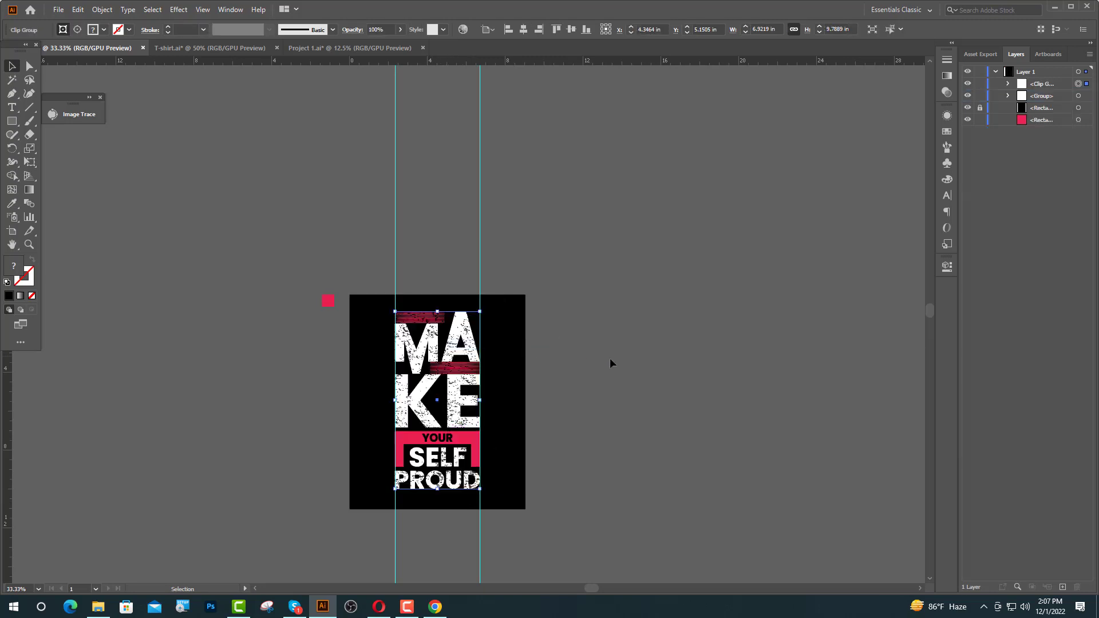
pyautogui.click(610, 358)
# - Delete the vertical guides and the pinkish red colour square beside the artboard
pyautogui.hotkey('ctrl', '+')
pyautogui.hotkey('ctrl', '+')
pyautogui.scroll(-2, 491, 370)
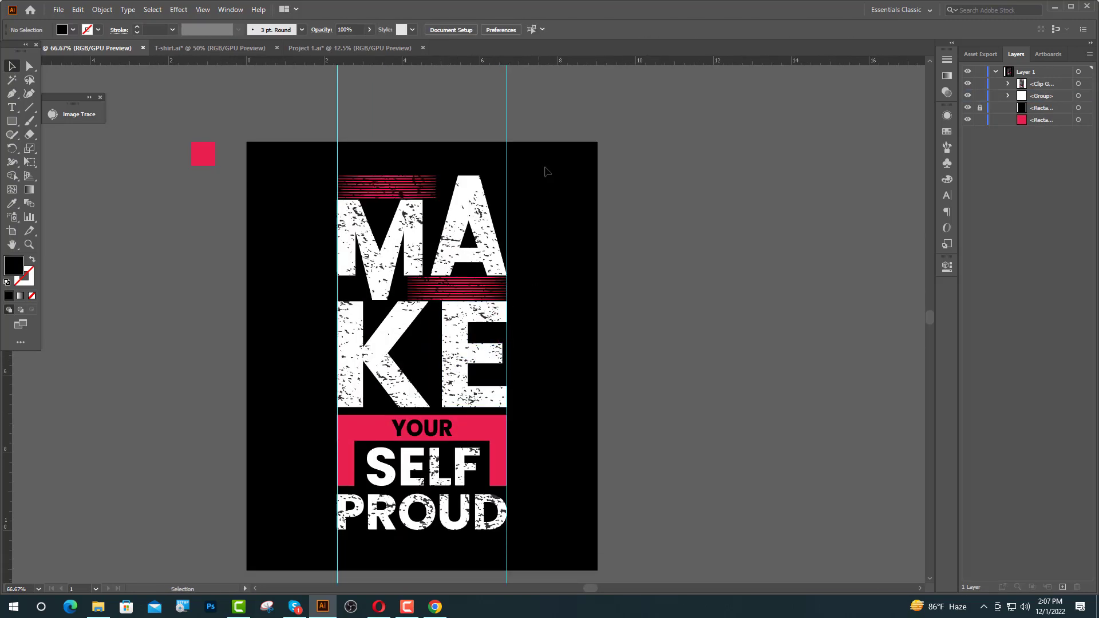
pyautogui.click(448, 123)
pyautogui.press('Delete')
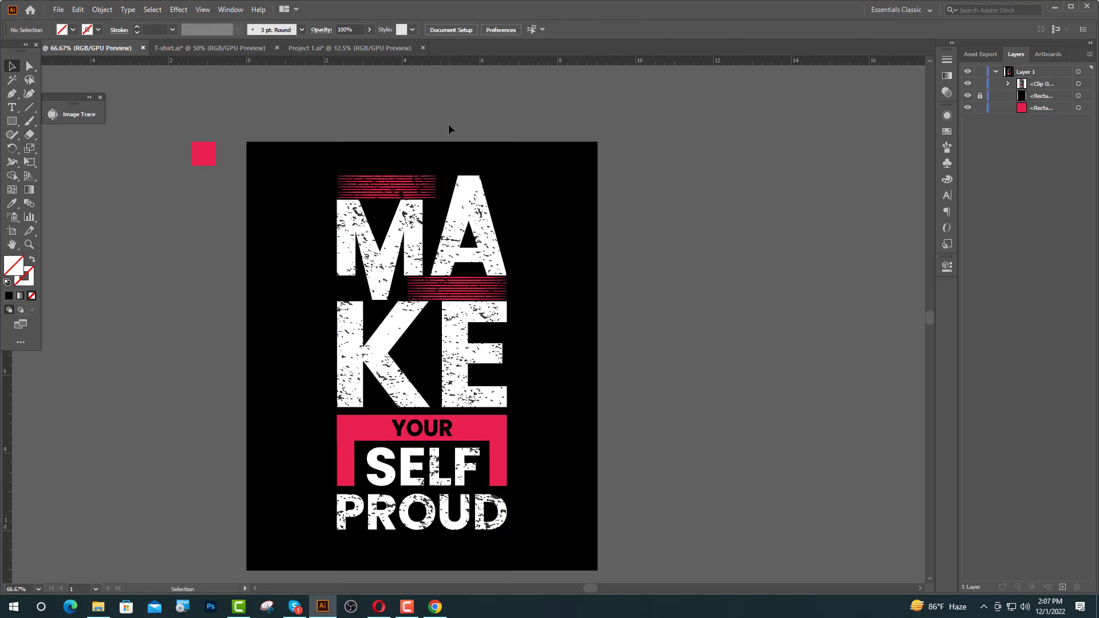
pyautogui.moveTo(154, 101); pyautogui.dragTo(229, 229)
pyautogui.press('Delete')
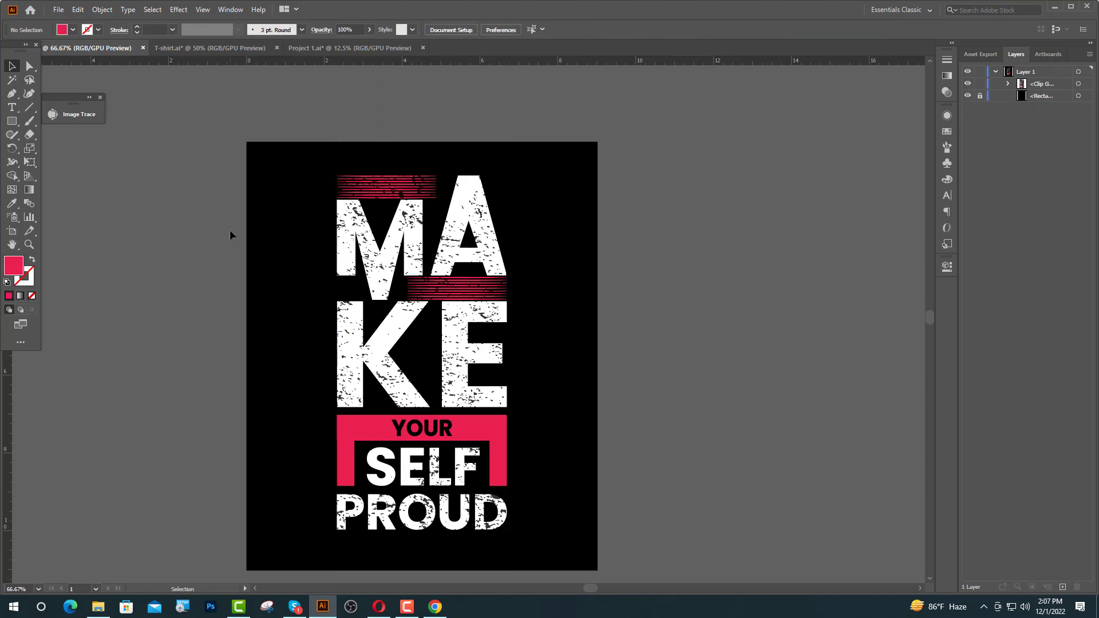
# - Bring the clipped design into T-shirt.ai and centre it horizontally and vertically on the artboard
pyautogui.moveTo(407, 231); pyautogui.dragTo(613, 184)
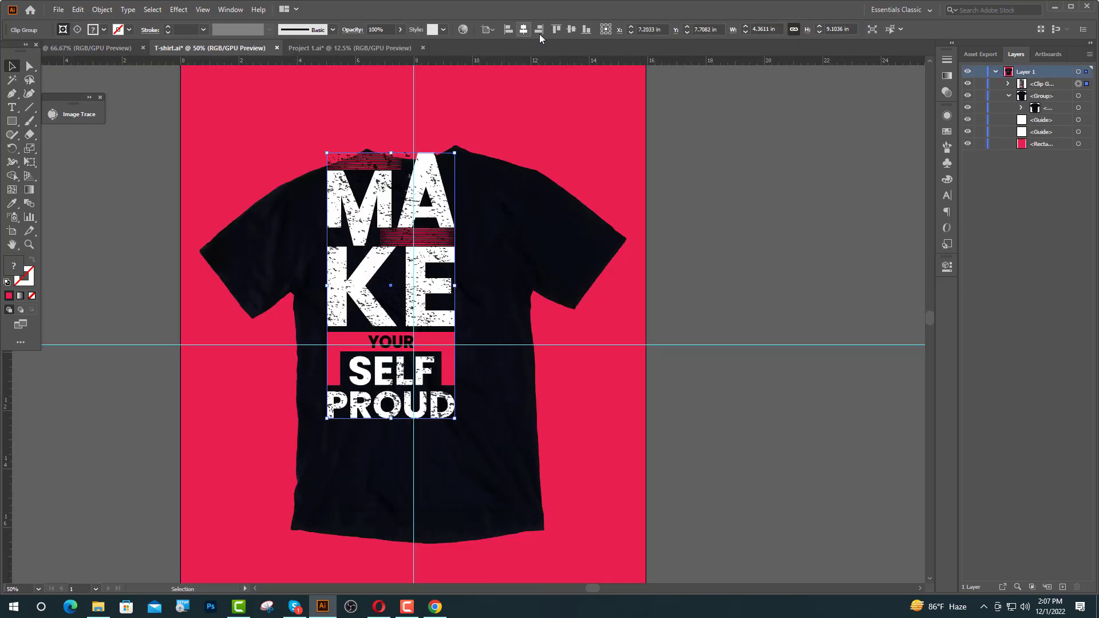
pyautogui.click(523, 29)
pyautogui.click(571, 29)
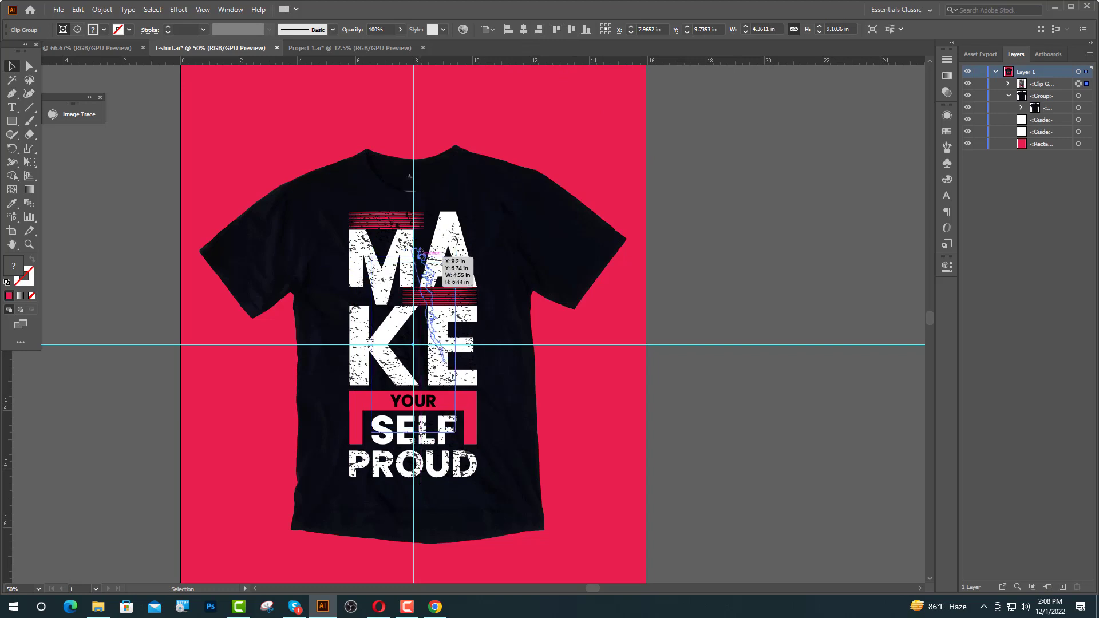
# - Scale the design proportionally about its centre to about 3.27 by 6.82 in and nudge it down to Y 9.94 in
pyautogui.moveTo(420, 256); pyautogui.dragTo(422, 246)
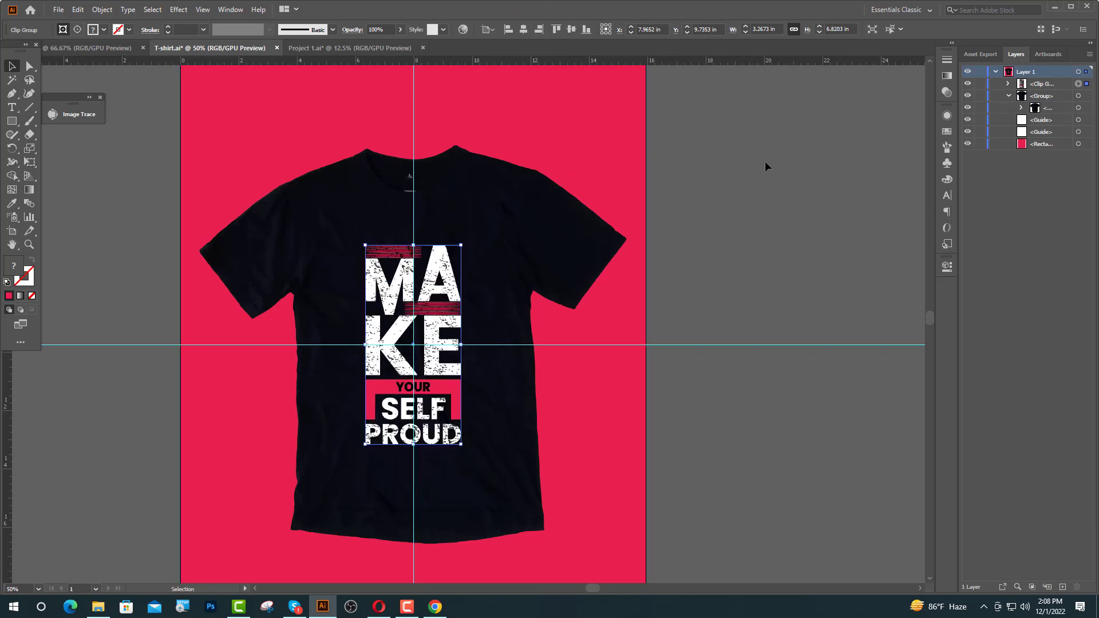
pyautogui.press('Down')
pyautogui.press('Down')
pyautogui.press('Down')
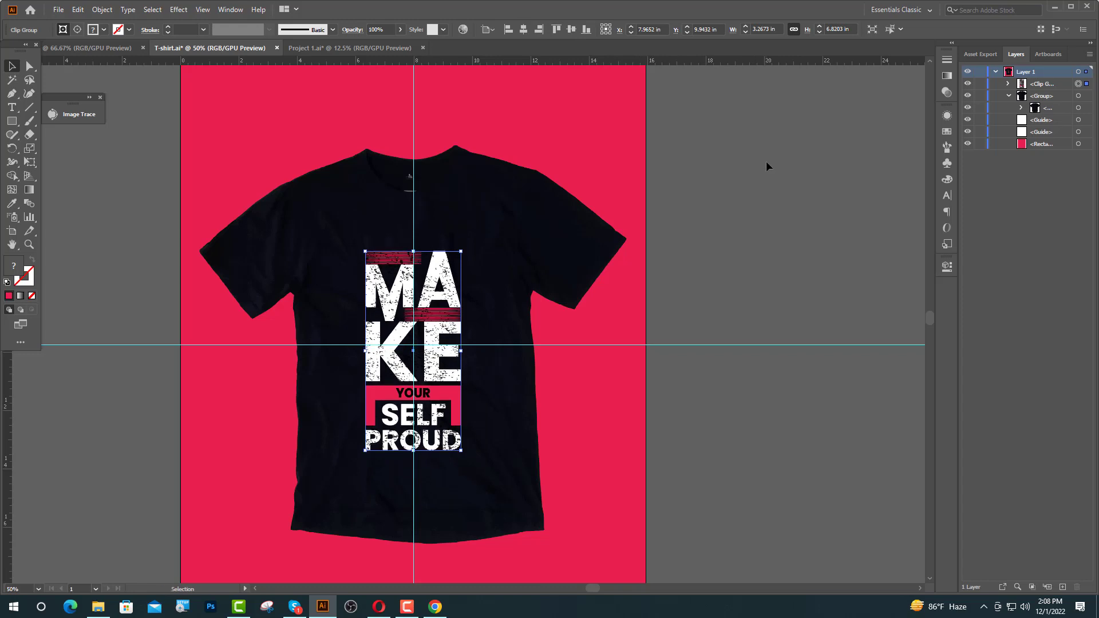
# - Deselect the design and hide both guides in the T-shirt mockup
pyautogui.click(767, 163)
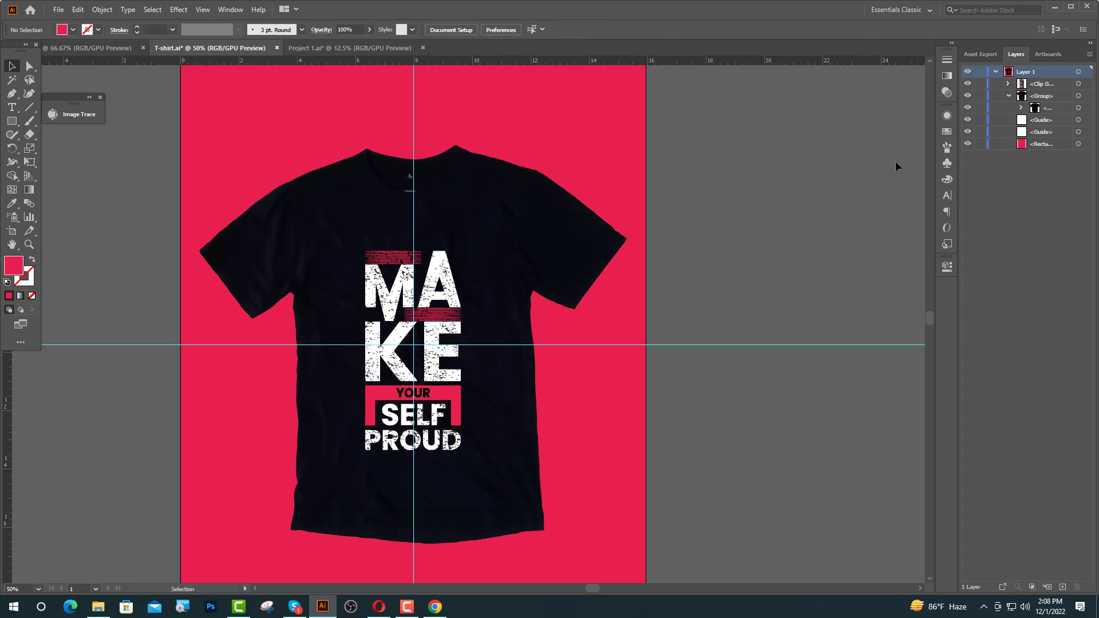
pyautogui.click(968, 120)
pyautogui.click(967, 132)
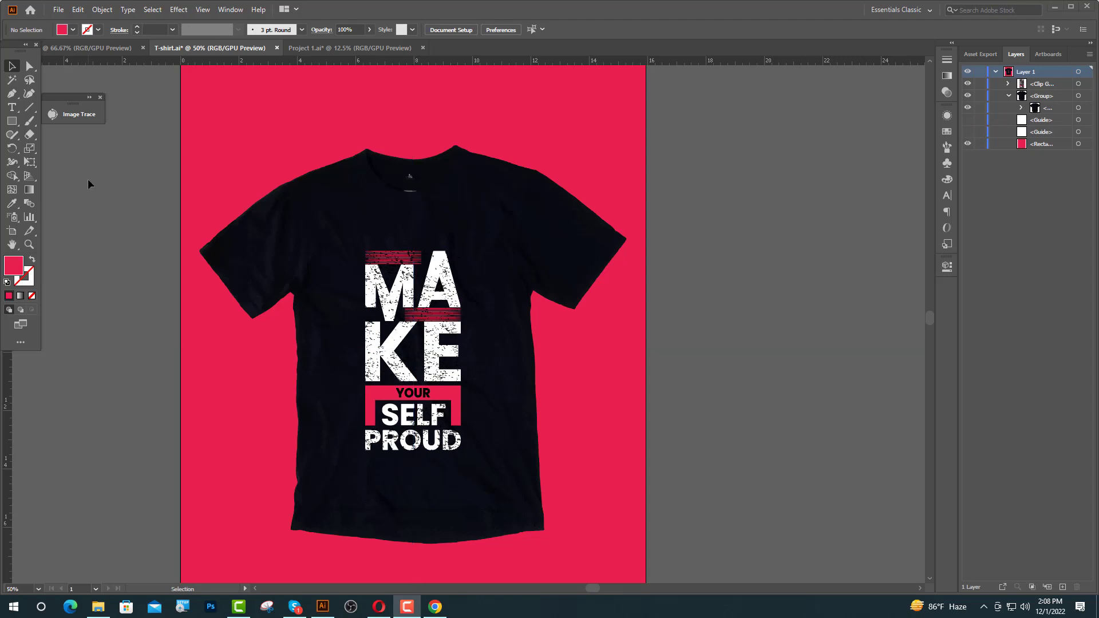